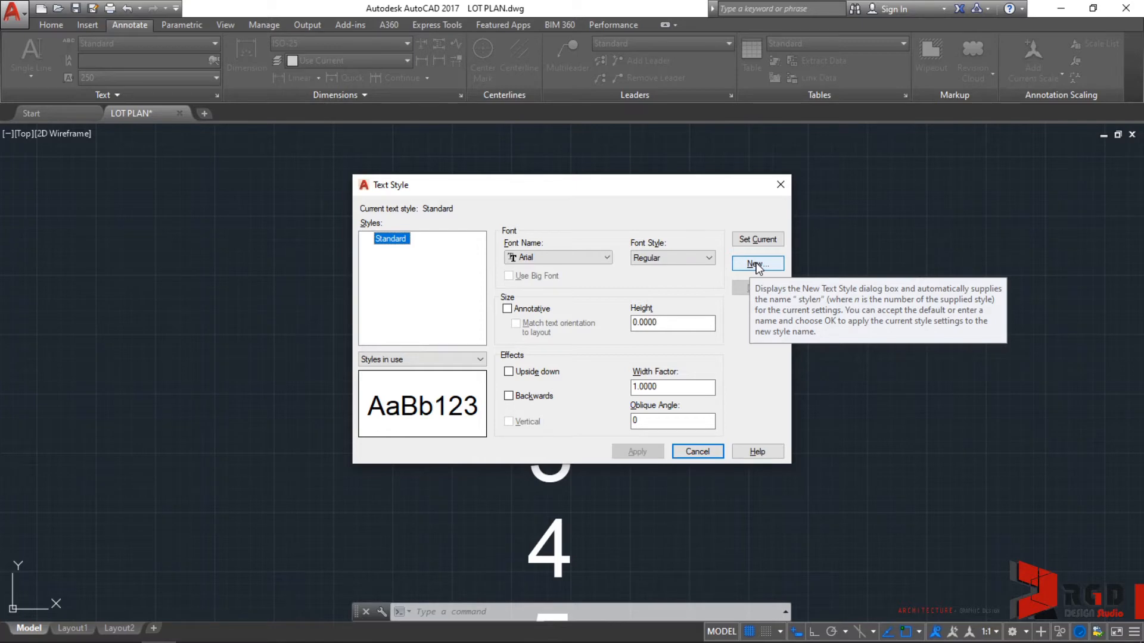
Create a new text style named 2.5MM-100 LOT
left_click(755, 264)
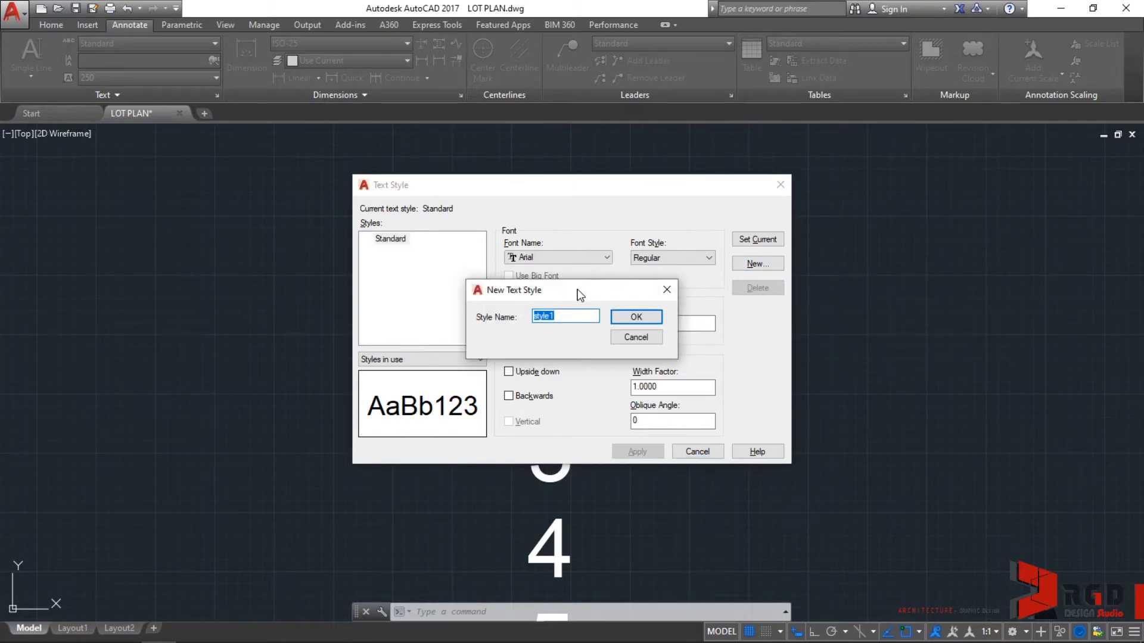
type("2.5MM-100 LOT")
left_click(636, 317)
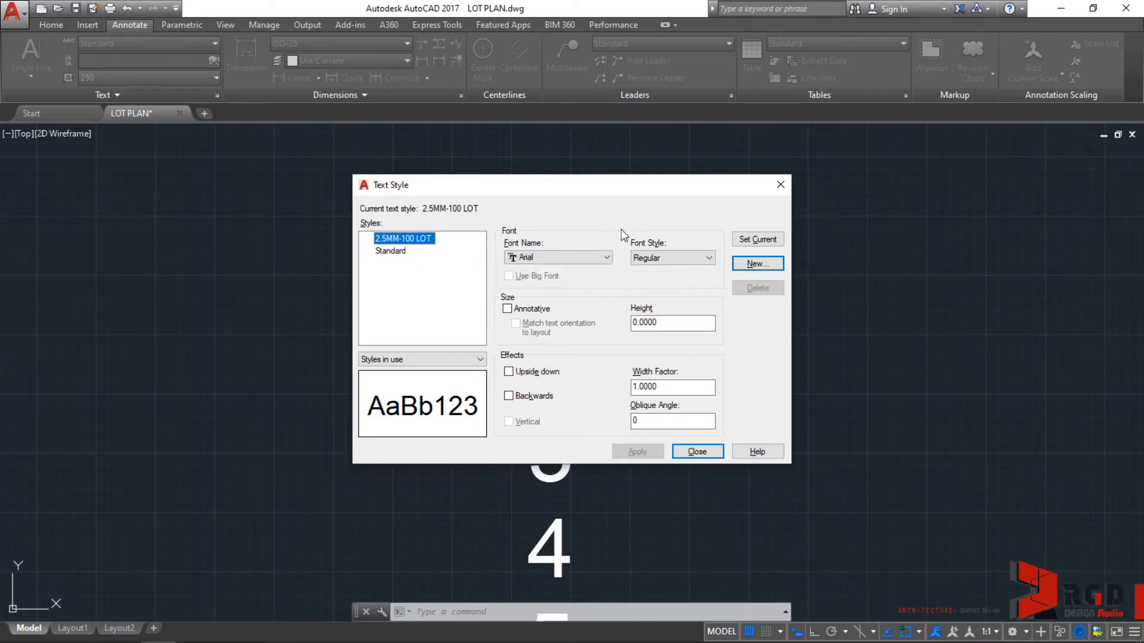
Set the font of the 2.5MM-100 LOT text style to Swis721 BdCnOul BT and apply the change
left_click(607, 259)
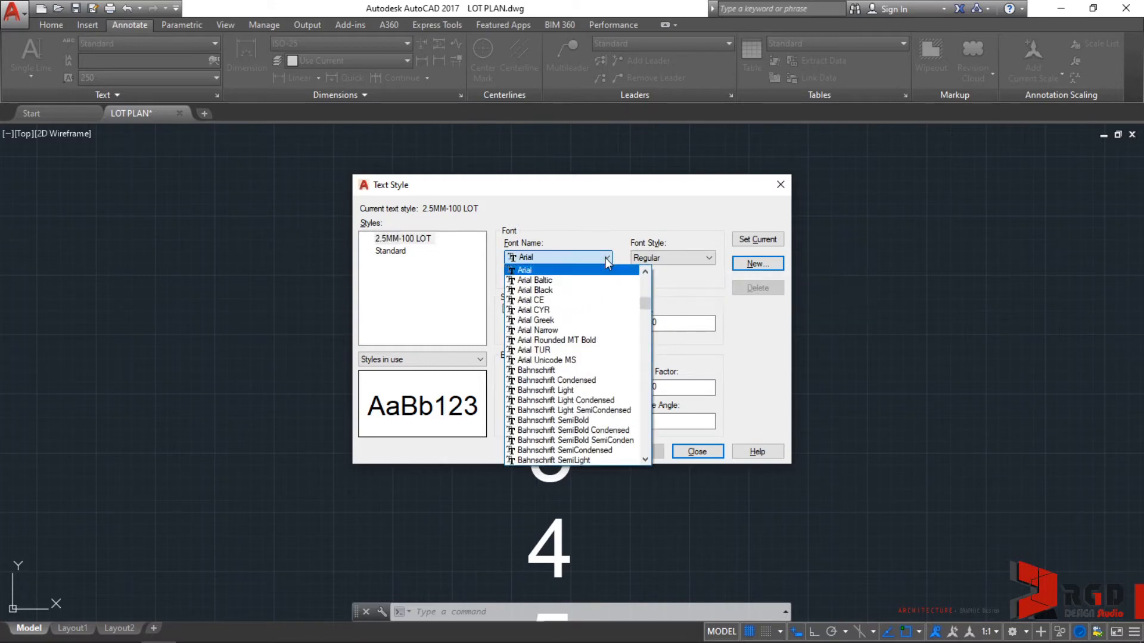
left_click_drag(648, 301, 645, 431)
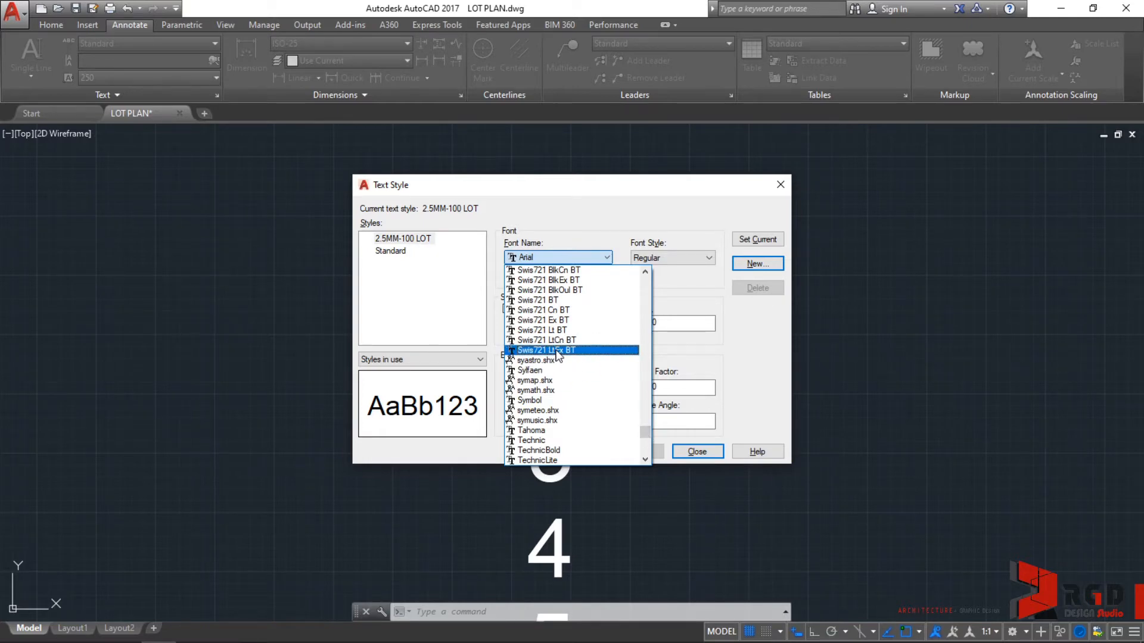
left_click(552, 351)
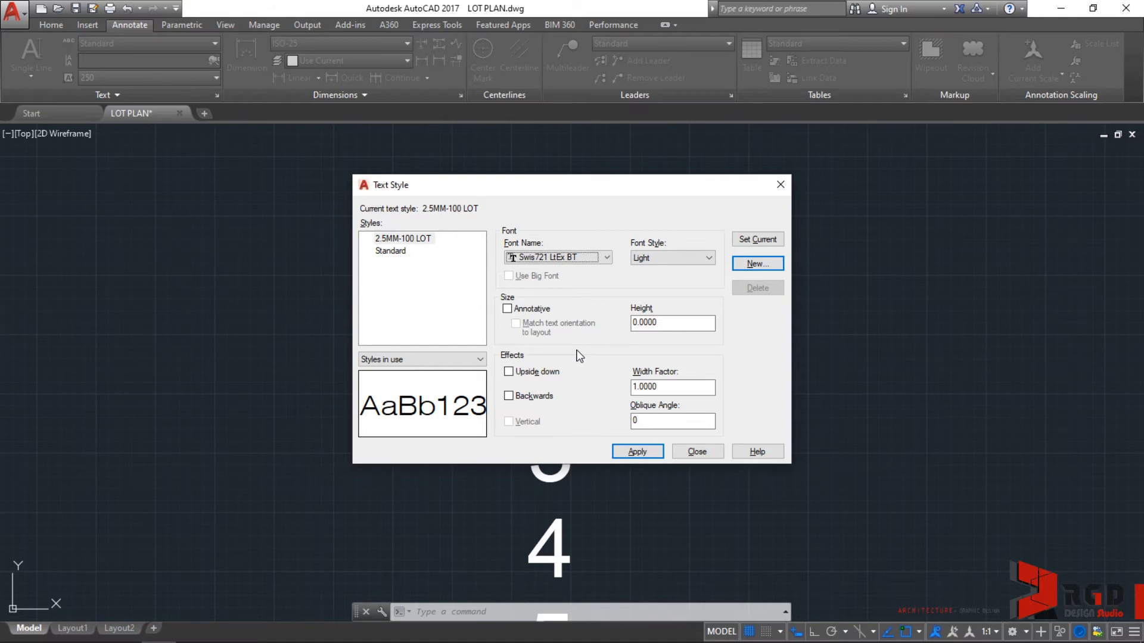
key("Up")
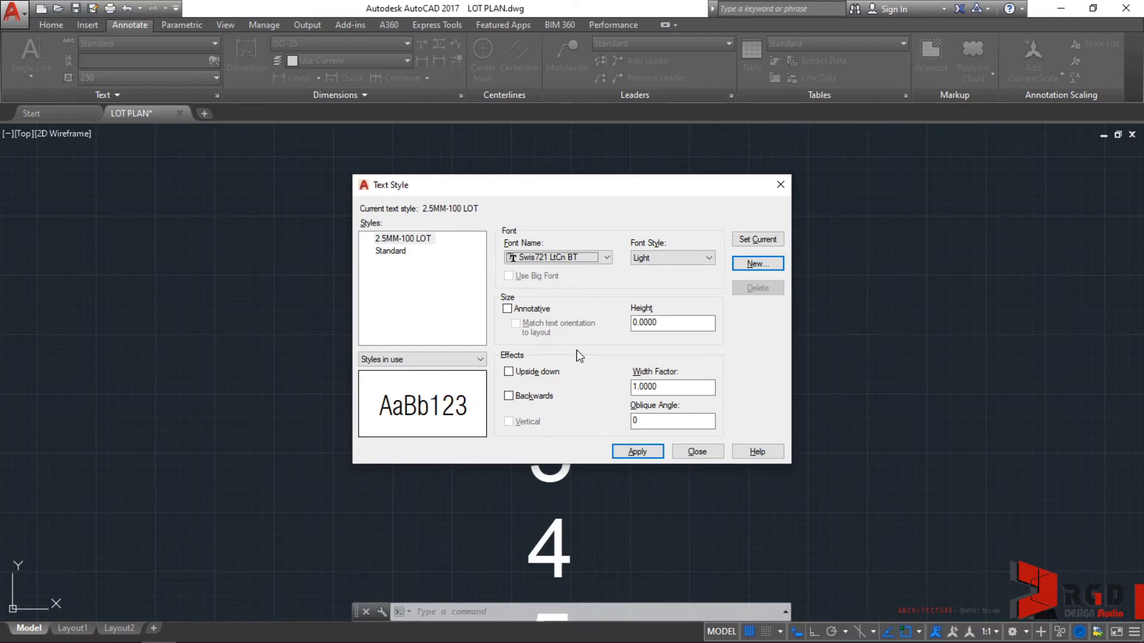
key("Up")
key("Up")
key("Up")
key("Up")
key("Up")
key("Up")
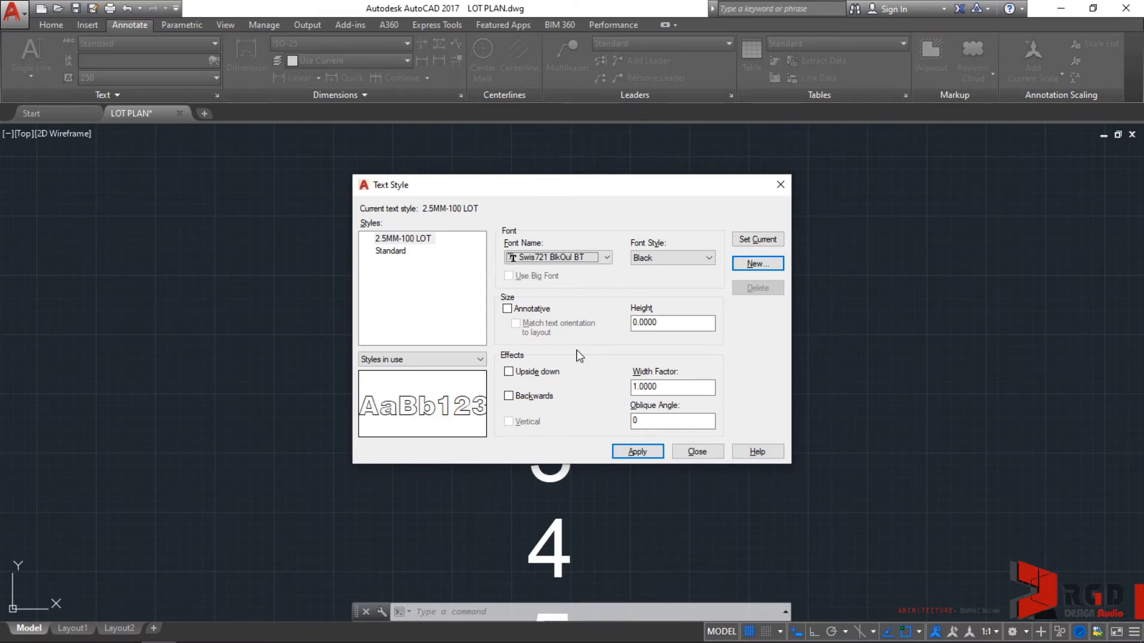
key("Up")
key("Up")
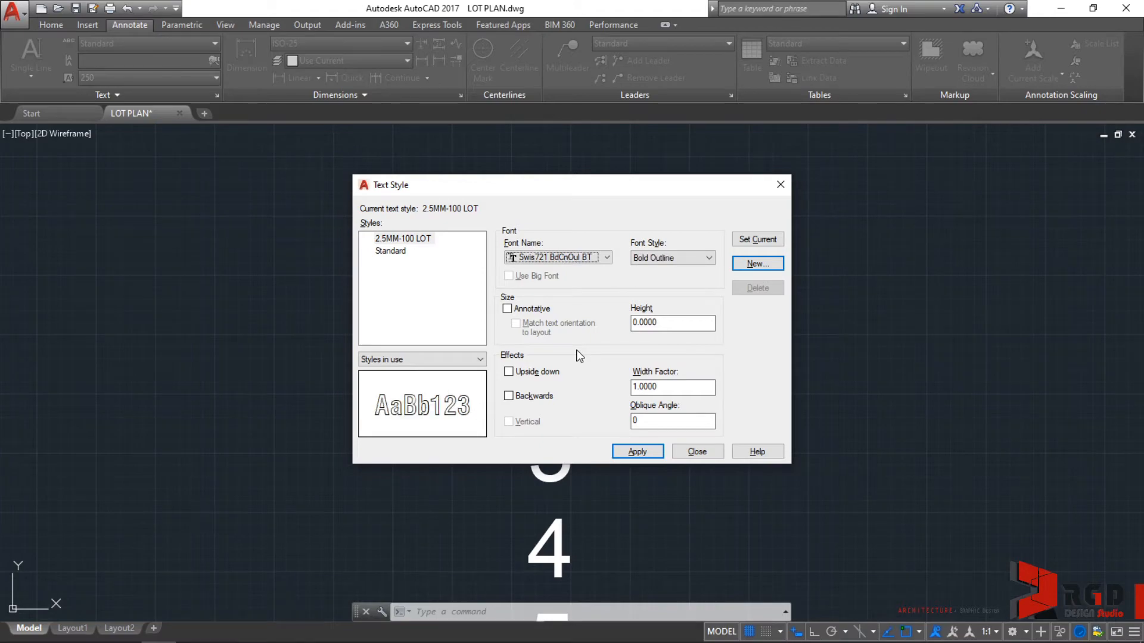
key("alt+Down")
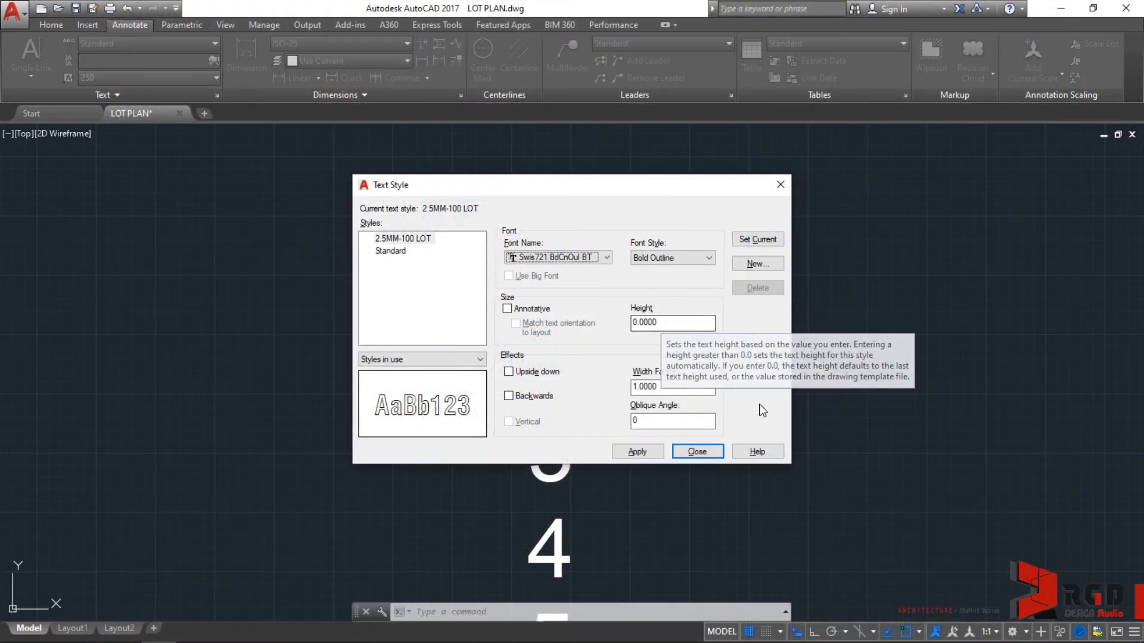
left_click(629, 453)
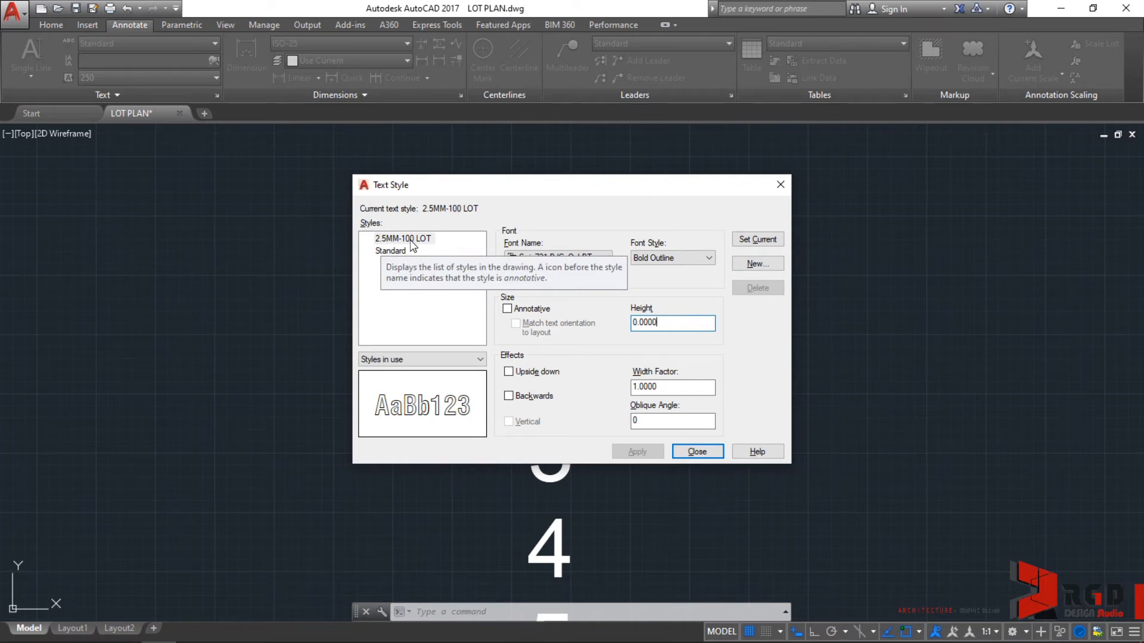
Set the 2.5MM-100 LOT style's text height to 250 and make it the current text style
left_click_drag(669, 321, 622, 320)
type("250")
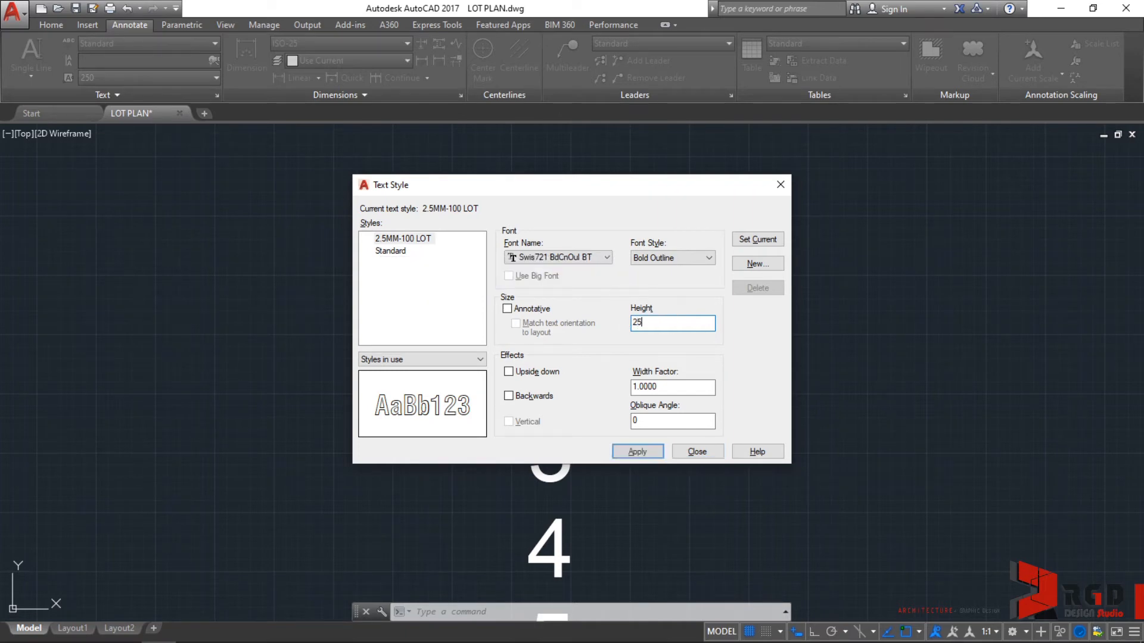
left_click(654, 453)
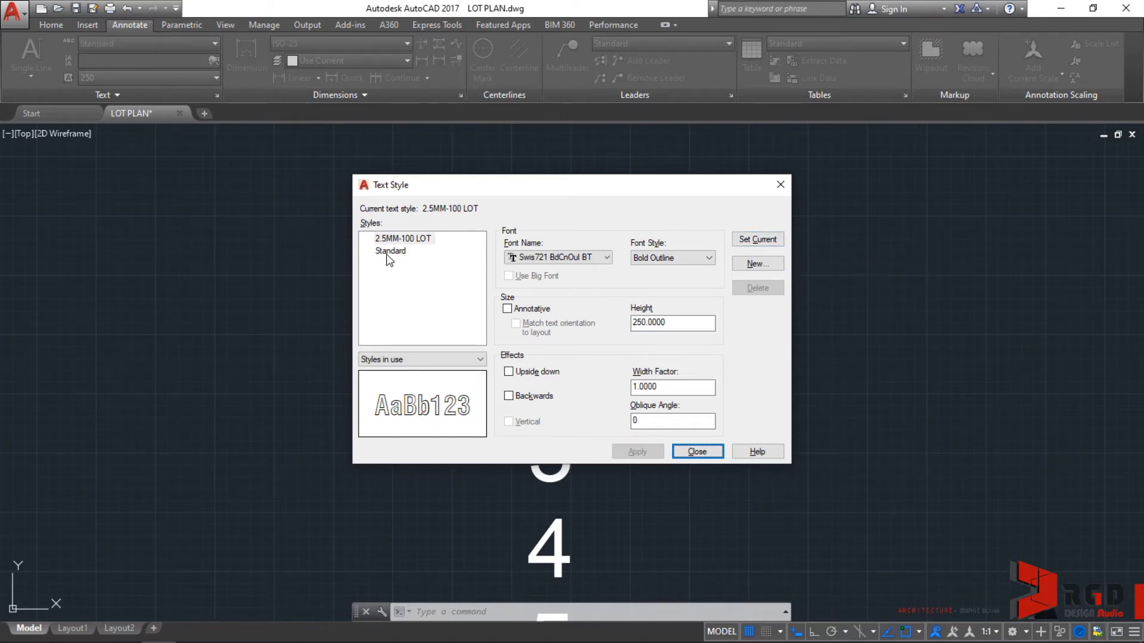
left_click(403, 238)
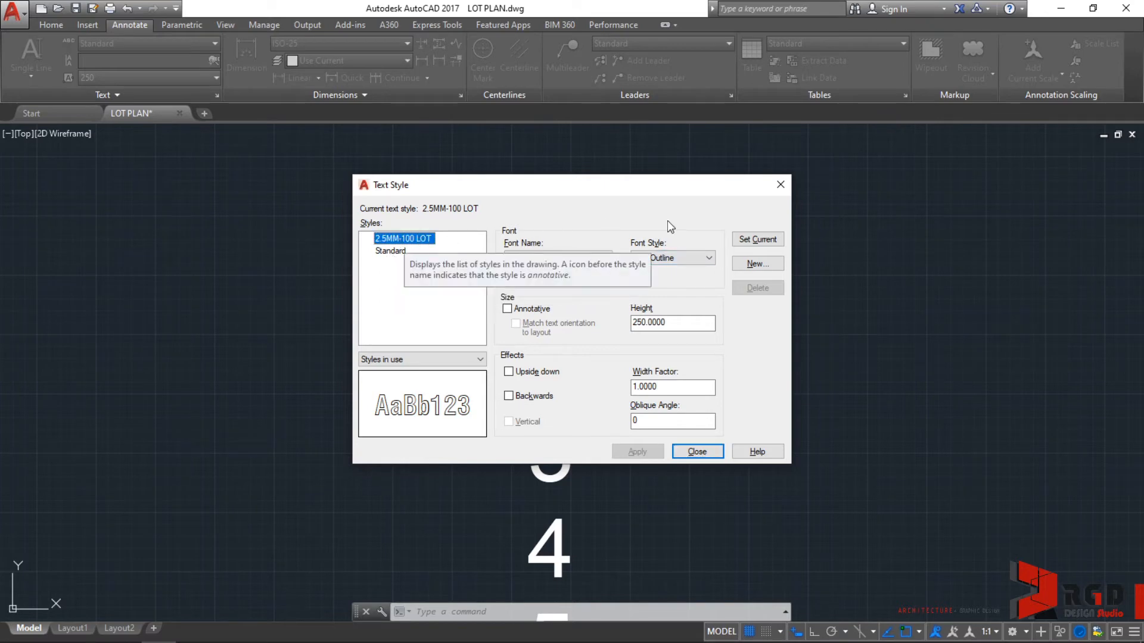
left_click(761, 241)
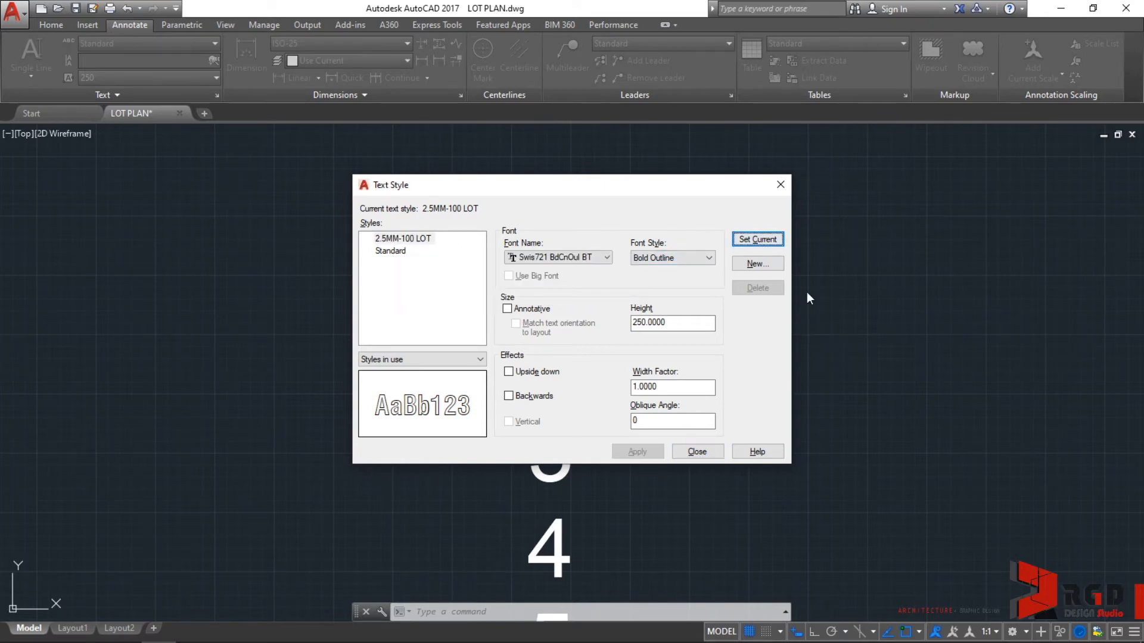
left_click(697, 452)
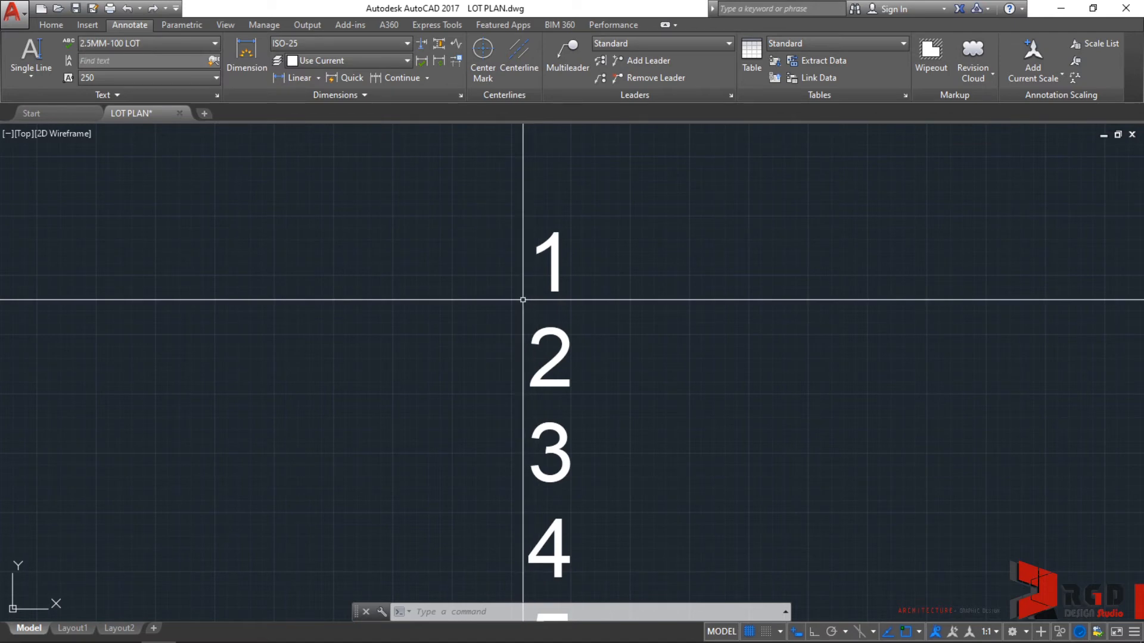
Apply the 2.5MM-100 LOT text style to the numbers 1 through 7
scroll(523, 300, "down", 3)
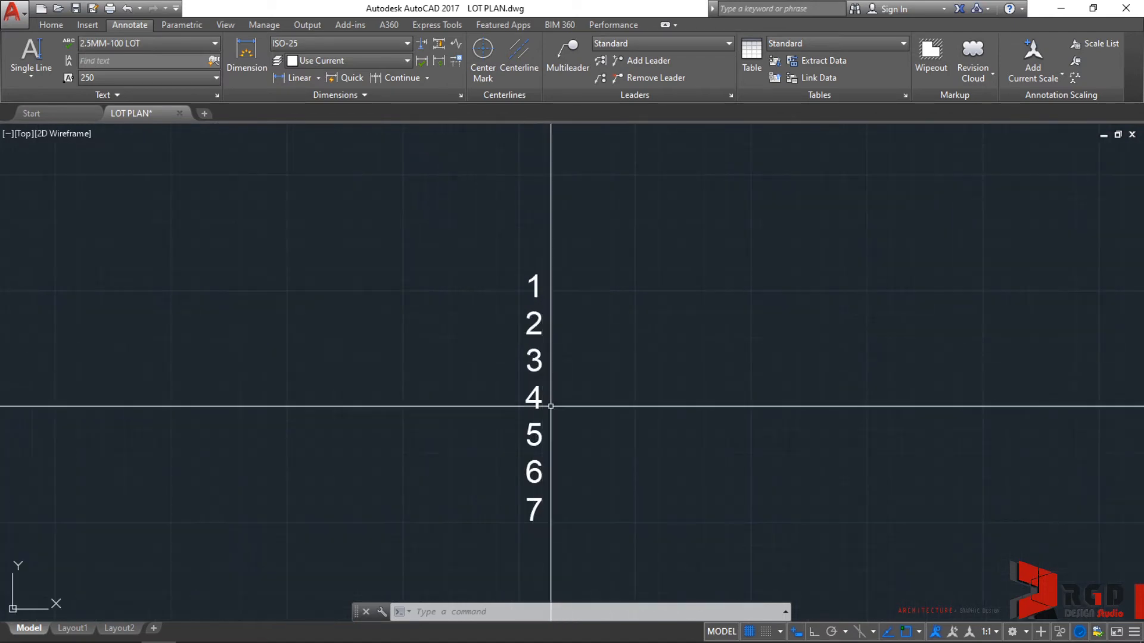
left_click(535, 180)
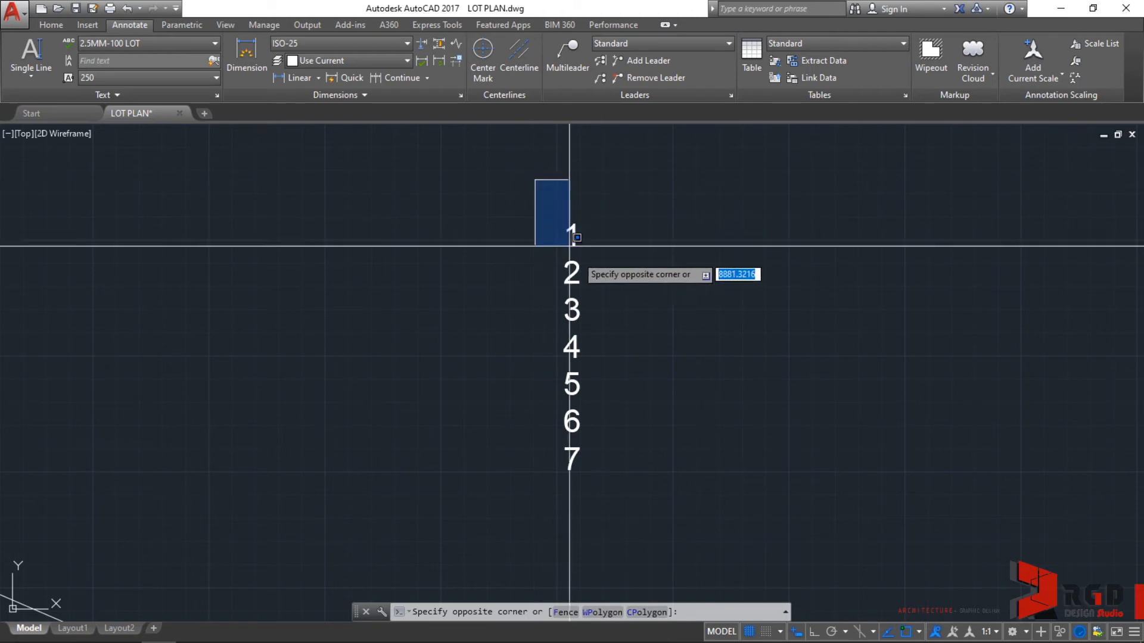
left_click(613, 515)
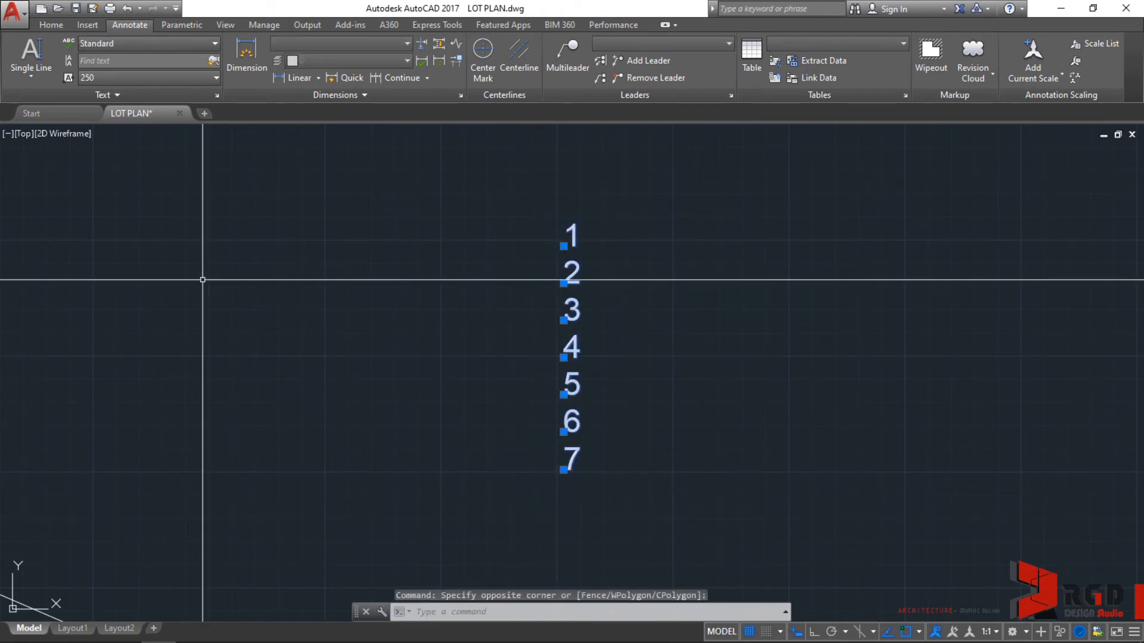
left_click(203, 47)
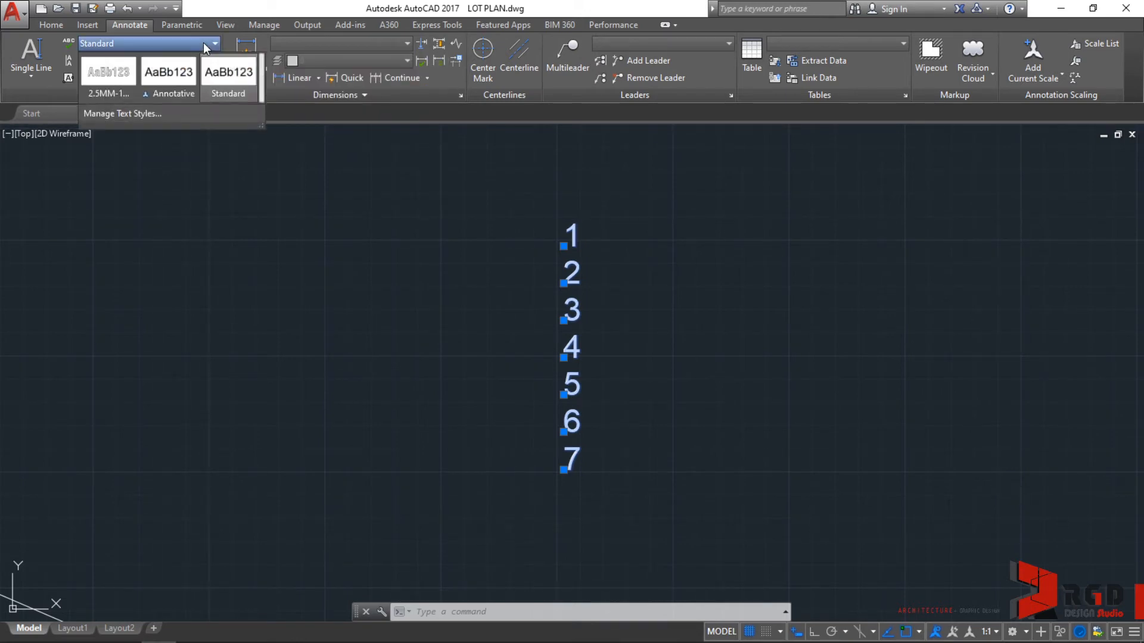
left_click(107, 90)
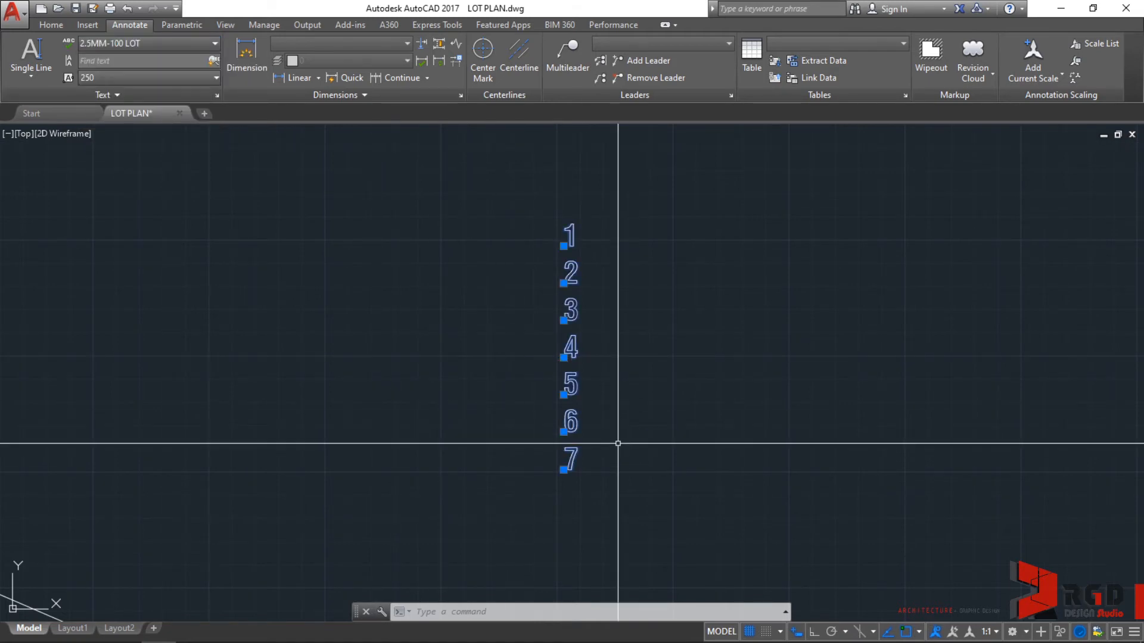
scroll(618, 443, "up", 2)
scroll(618, 438, "down", 2)
middle_click_drag(638, 397, 618, 434)
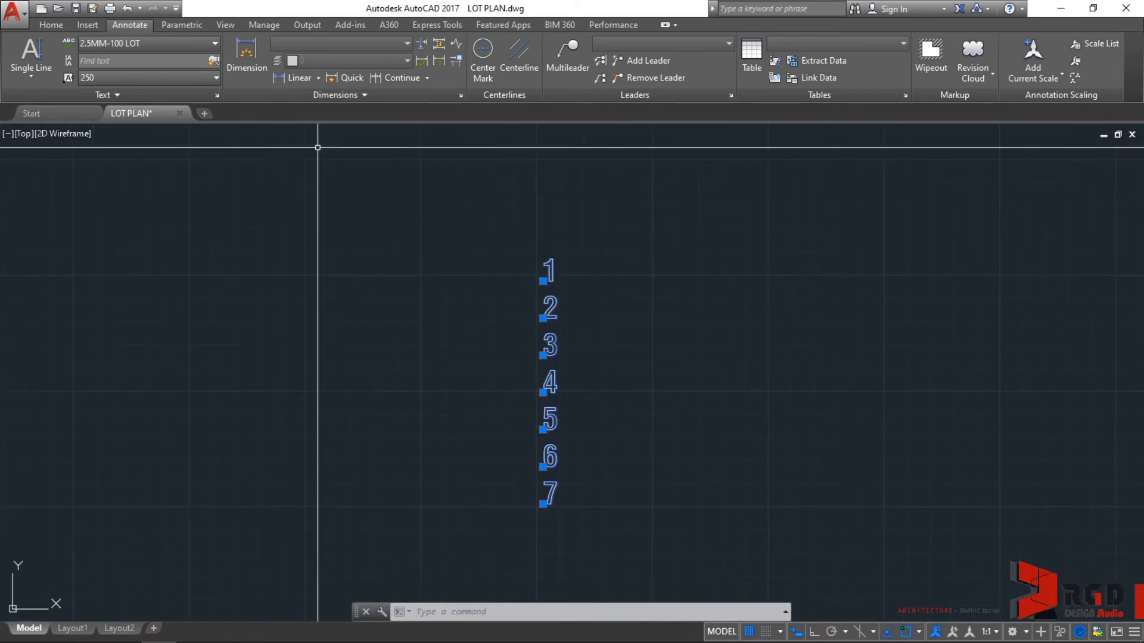
Switch the numbers 1 through 7 to the Standard text style and back to 2.5MM-100 LOT, clearing the selection
left_click(210, 44)
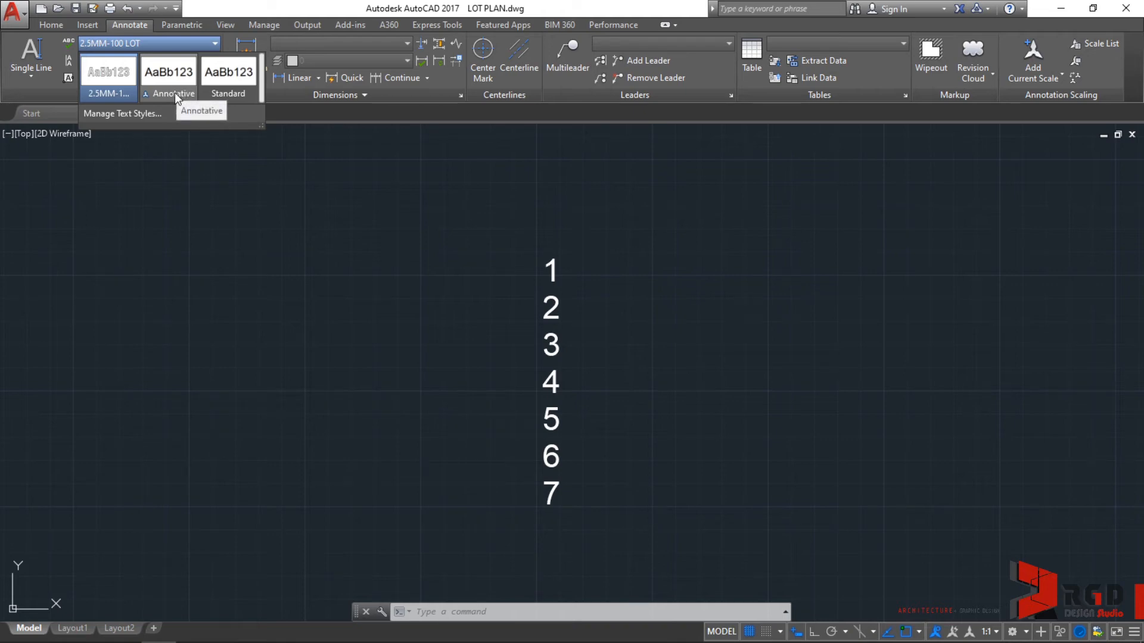
left_click(228, 84)
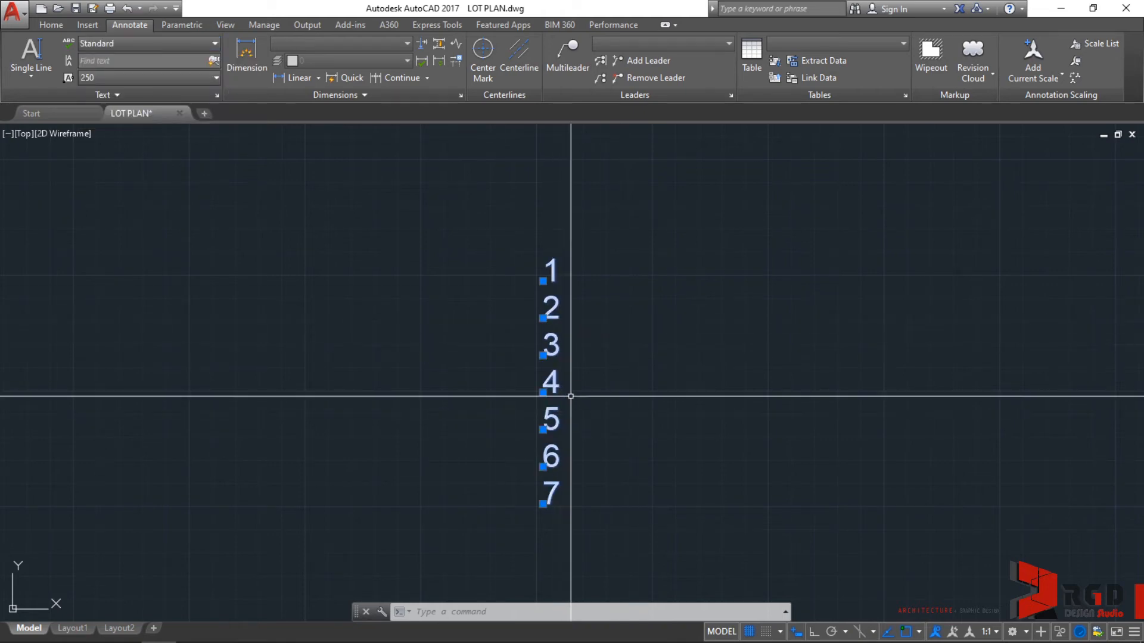
left_click(169, 41)
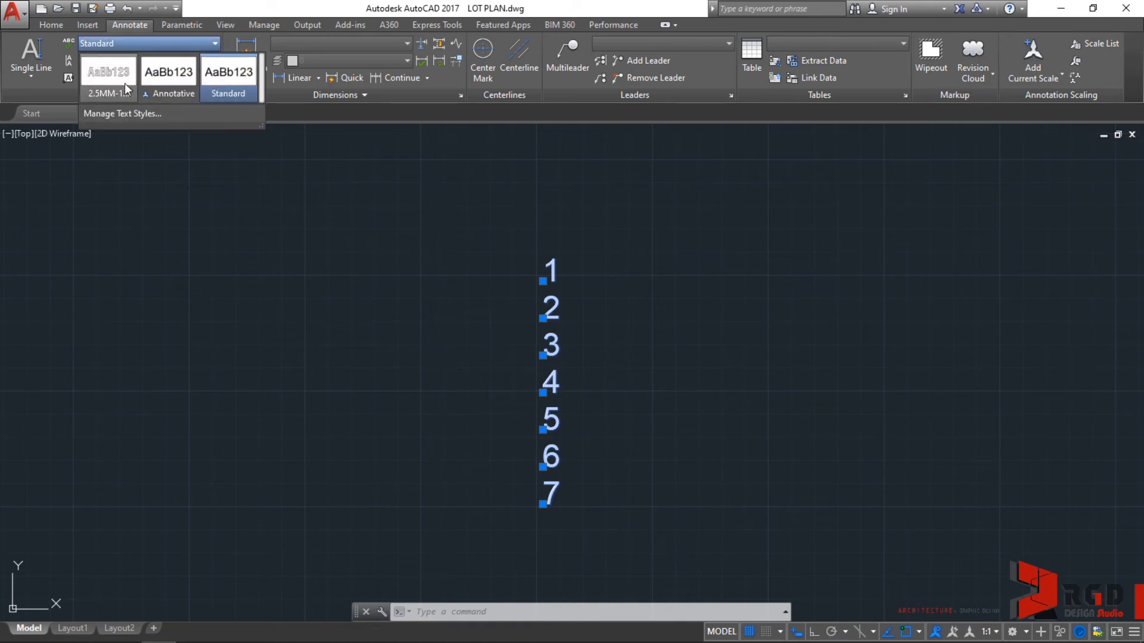
left_click(109, 84)
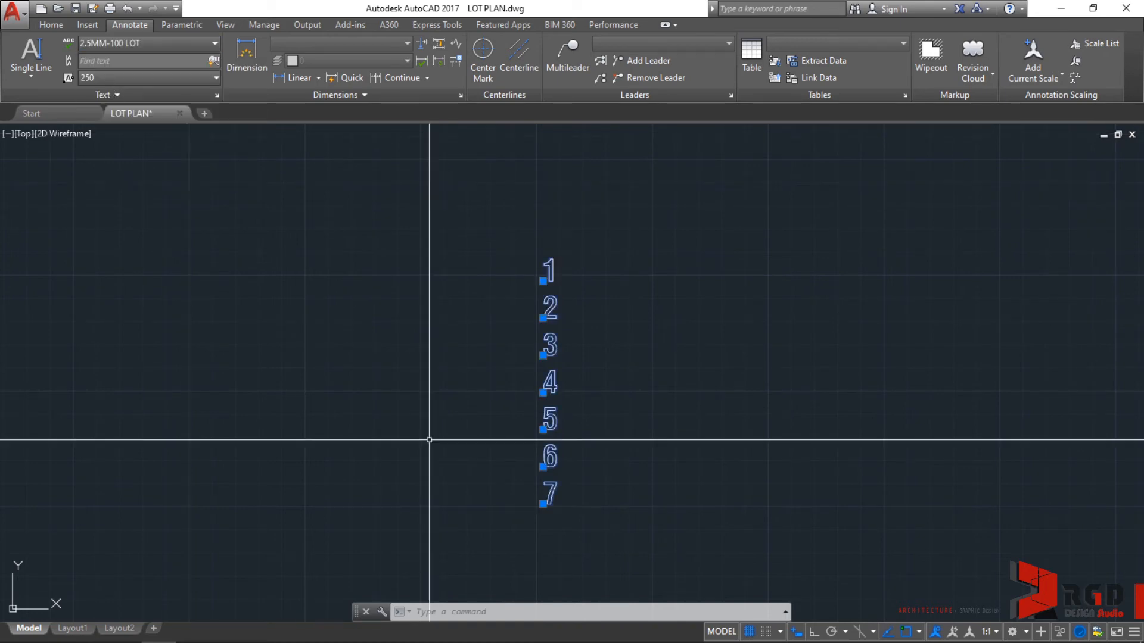
scroll(613, 468, "up", 3)
mouse_move(641, 388)
middle_mouse_down()
mouse_move(644, 423)
mouse_move(655, 422)
middle_mouse_up()
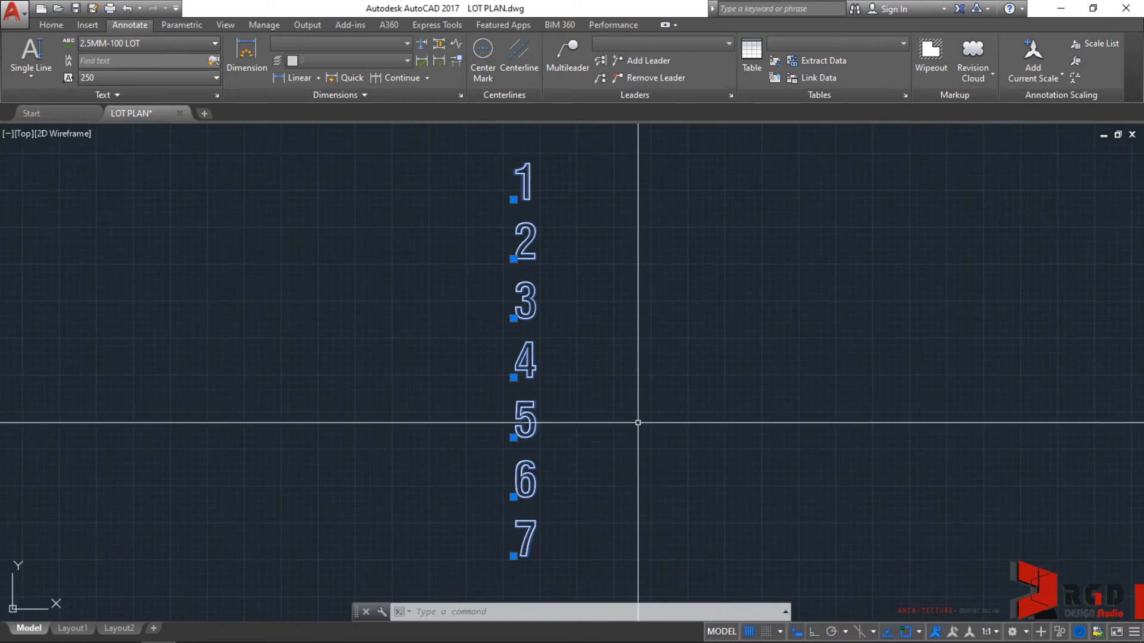
key("Escape")
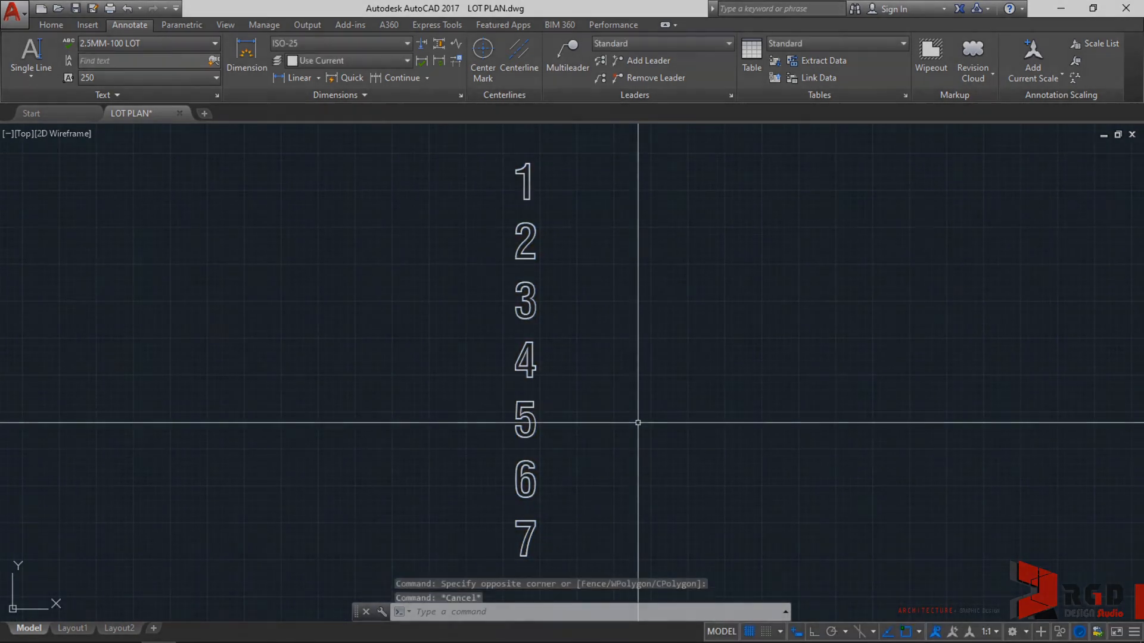
Move the number 1 inside the lot, just below and left of the circle at its upper-right corner
scroll(638, 422, "down", 2)
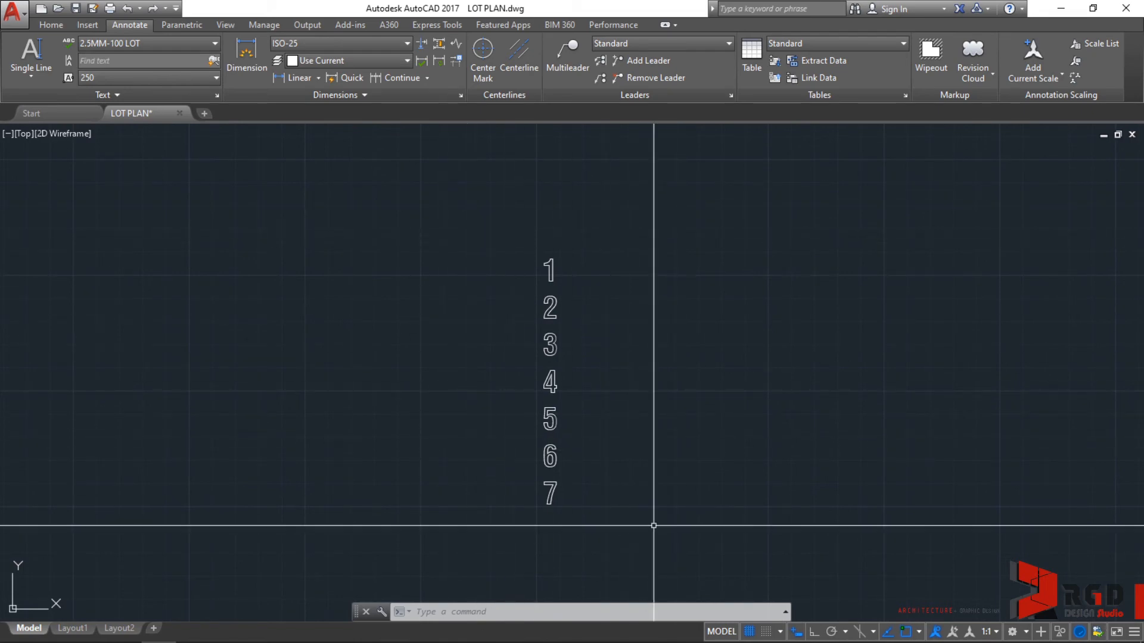
scroll(554, 269, "up", 4)
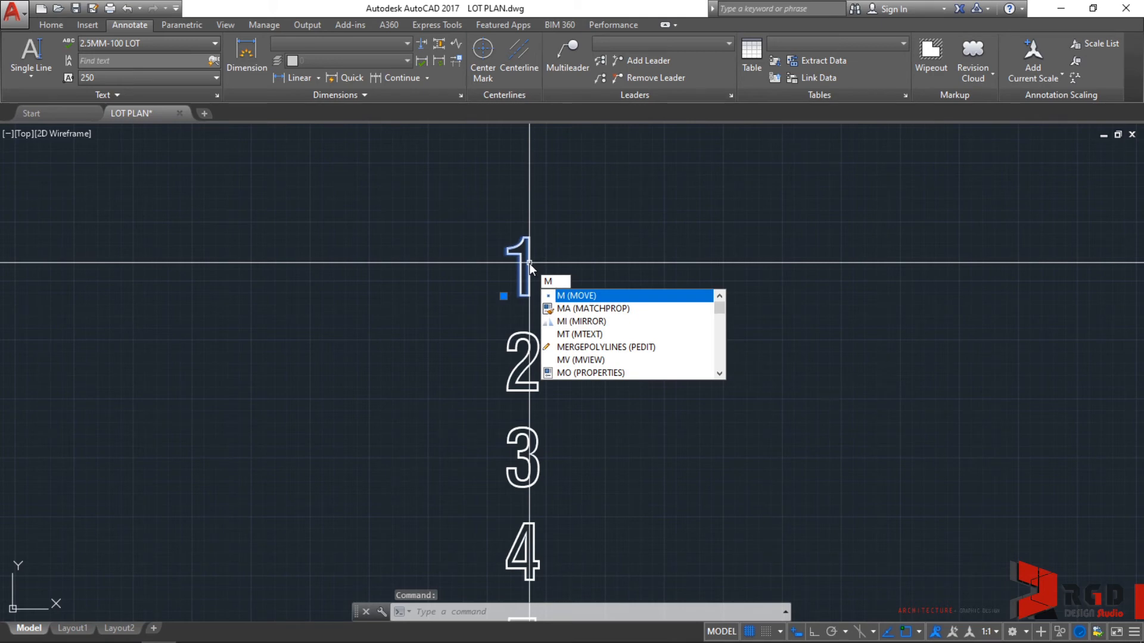
key("Return")
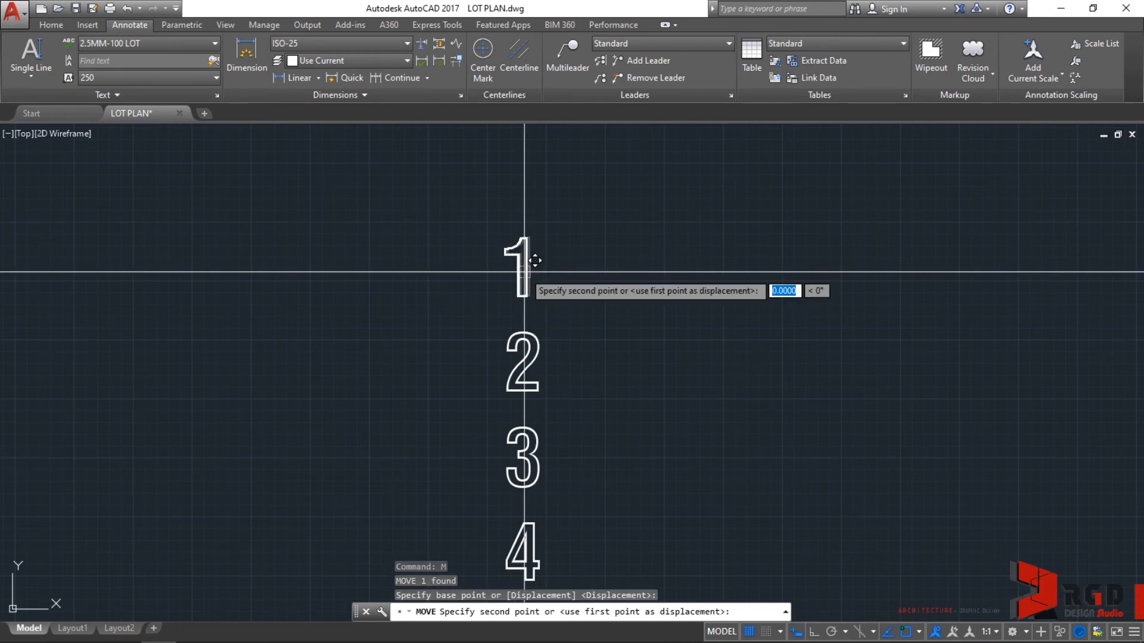
scroll(715, 270, "down", 8)
middle_click_drag(858, 284, 231, 346)
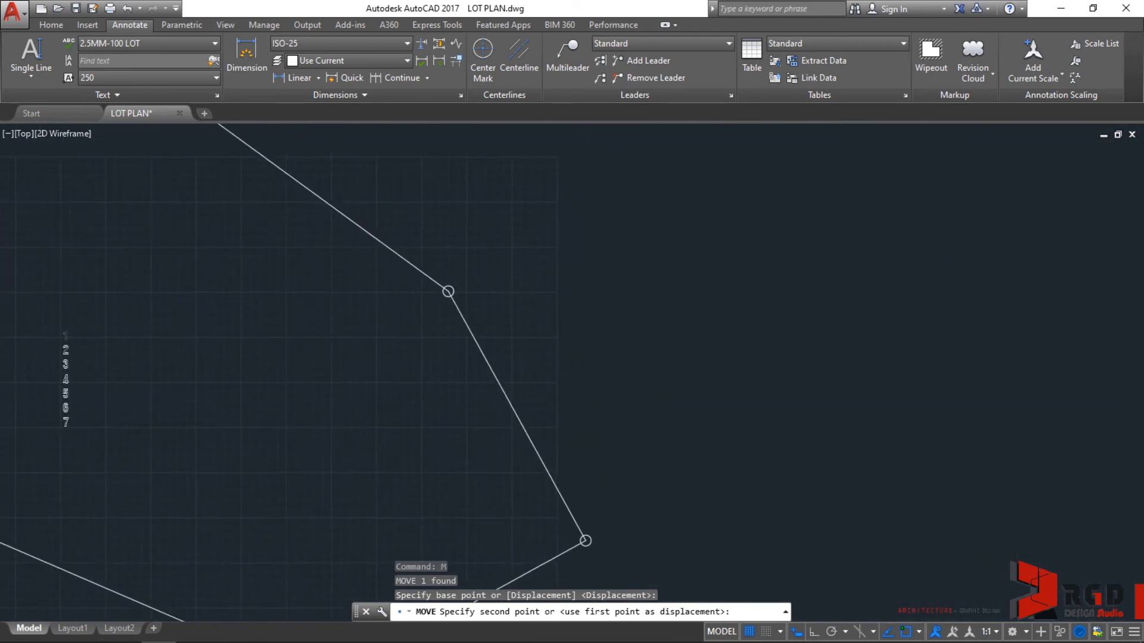
scroll(313, 348, "up", 3)
scroll(557, 276, "up", 2)
middle_click_drag(565, 273, 493, 326)
scroll(484, 339, "down", 3)
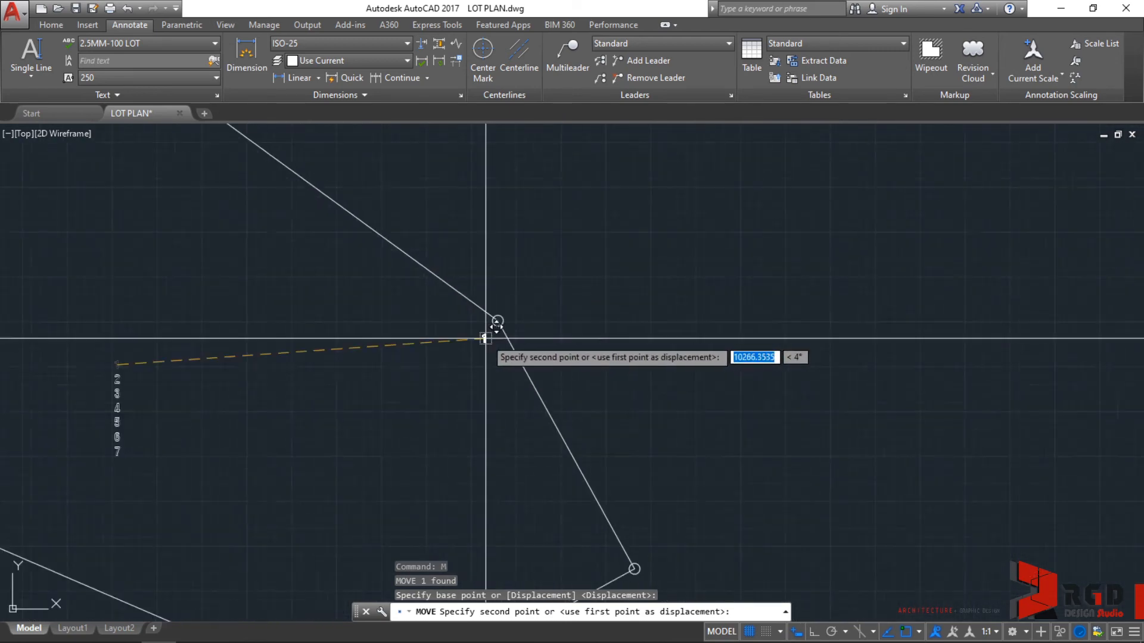
scroll(486, 338, "down", 6)
middle_click_drag(296, 467, 414, 363)
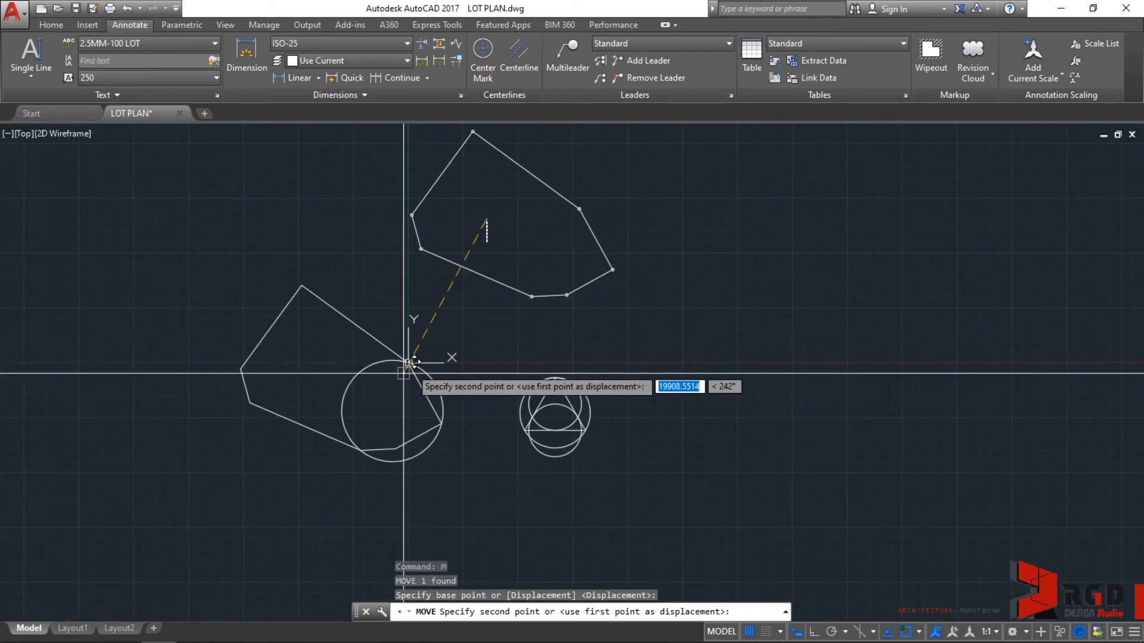
scroll(575, 216, "up", 4)
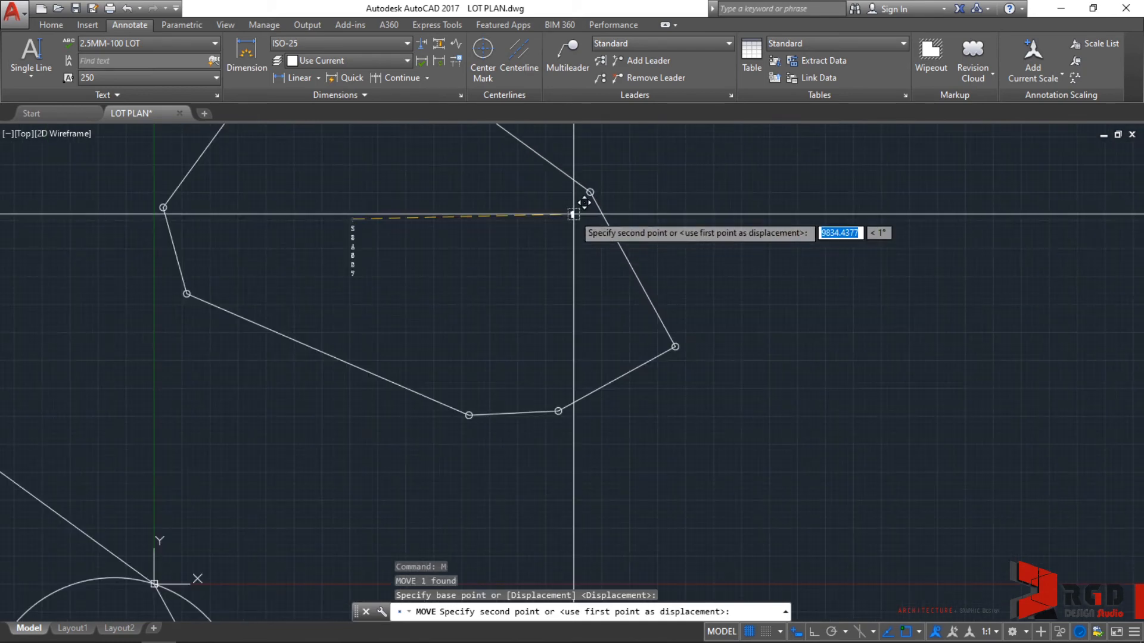
scroll(580, 200, "up", 4)
middle_click_drag(580, 201, 579, 204)
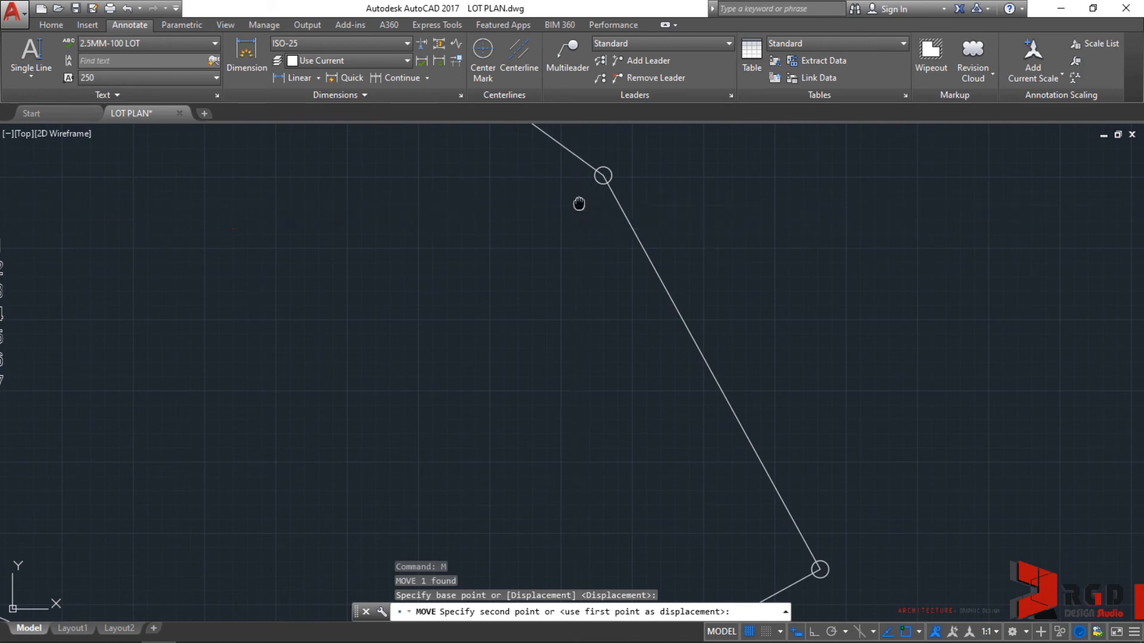
scroll(529, 271, "up", 5)
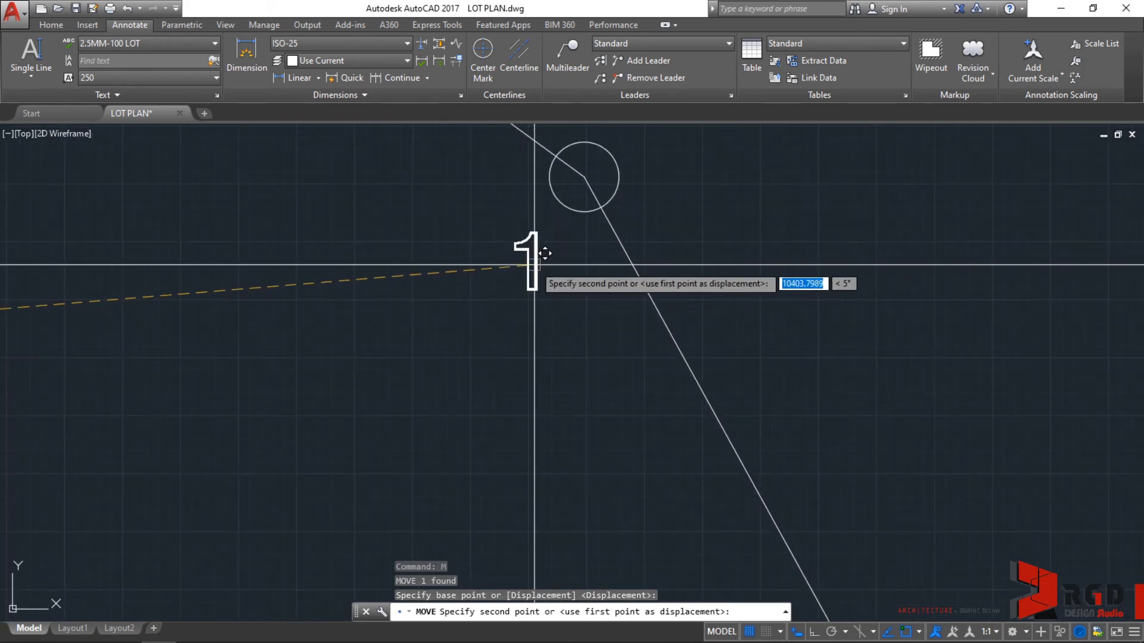
middle_click_drag(566, 261, 544, 315)
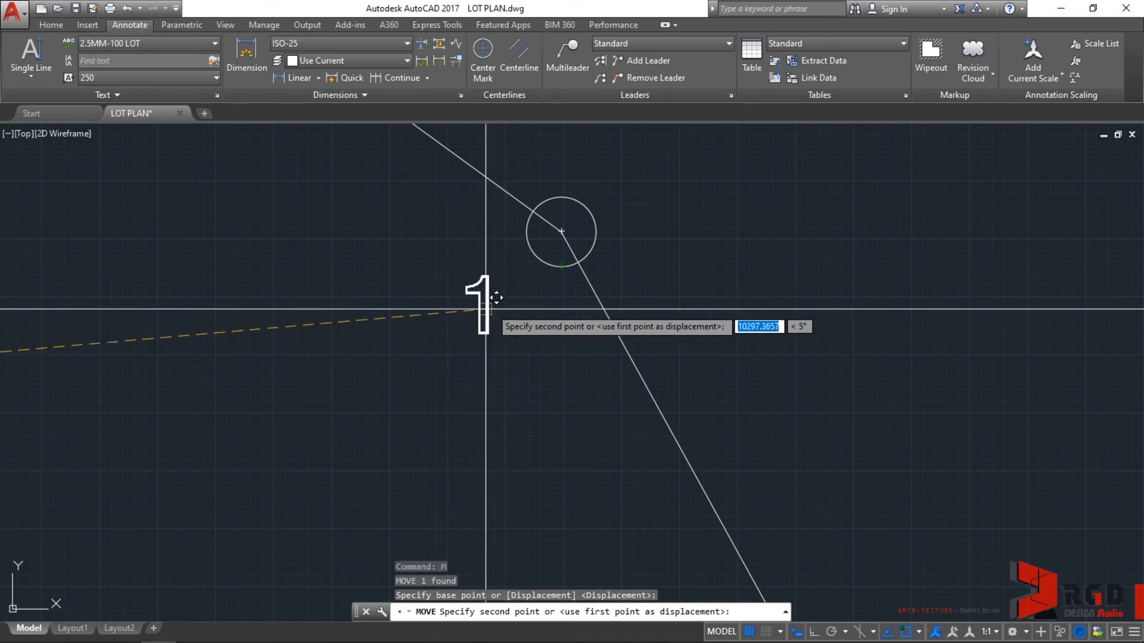
left_click(507, 312)
Move the number 2 from the number column to just left of the circle at the lot's rightmost corner
scroll(436, 363, "down", 4)
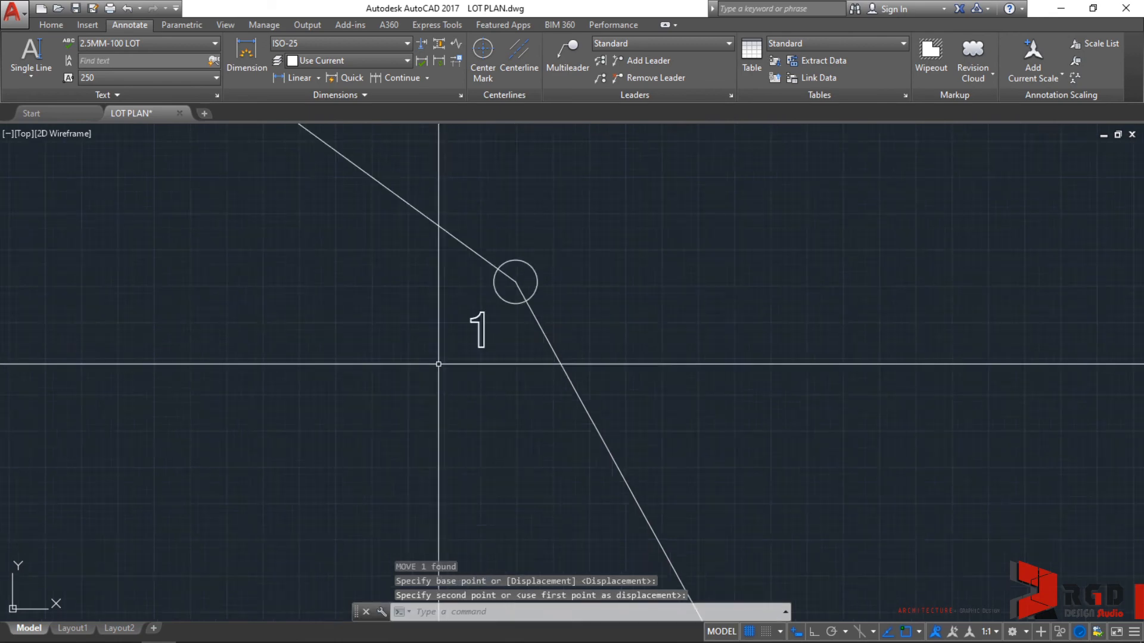
middle_click_drag(421, 384, 736, 355)
scroll(536, 364, "down", 6)
middle_click_drag(387, 364, 557, 351)
scroll(444, 374, "up", 6)
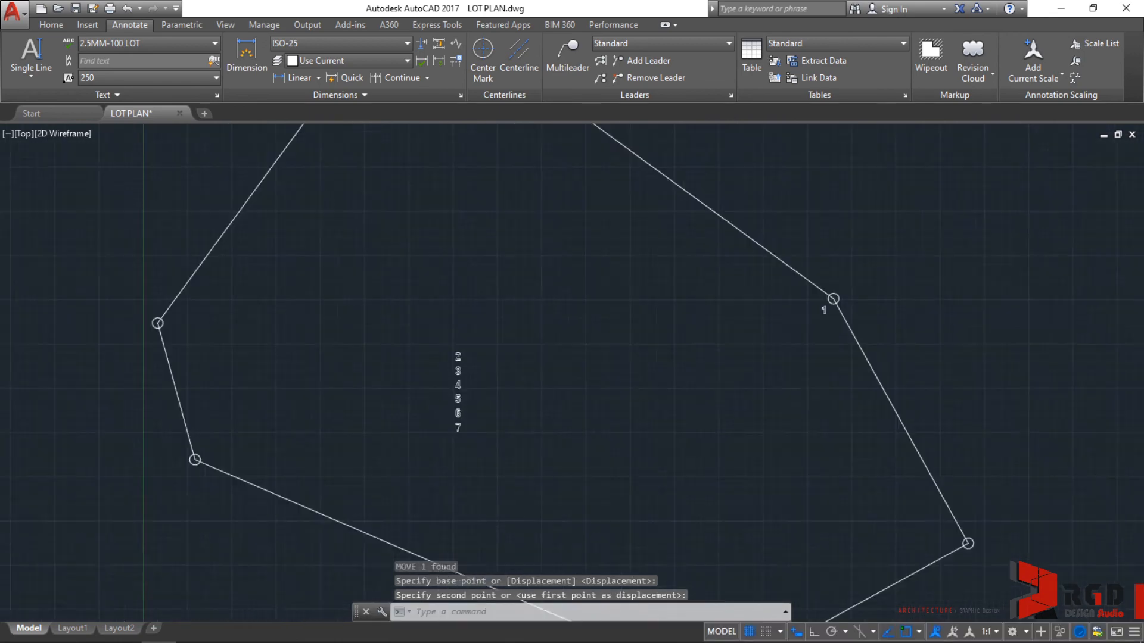
left_click(527, 339)
left_click(452, 299)
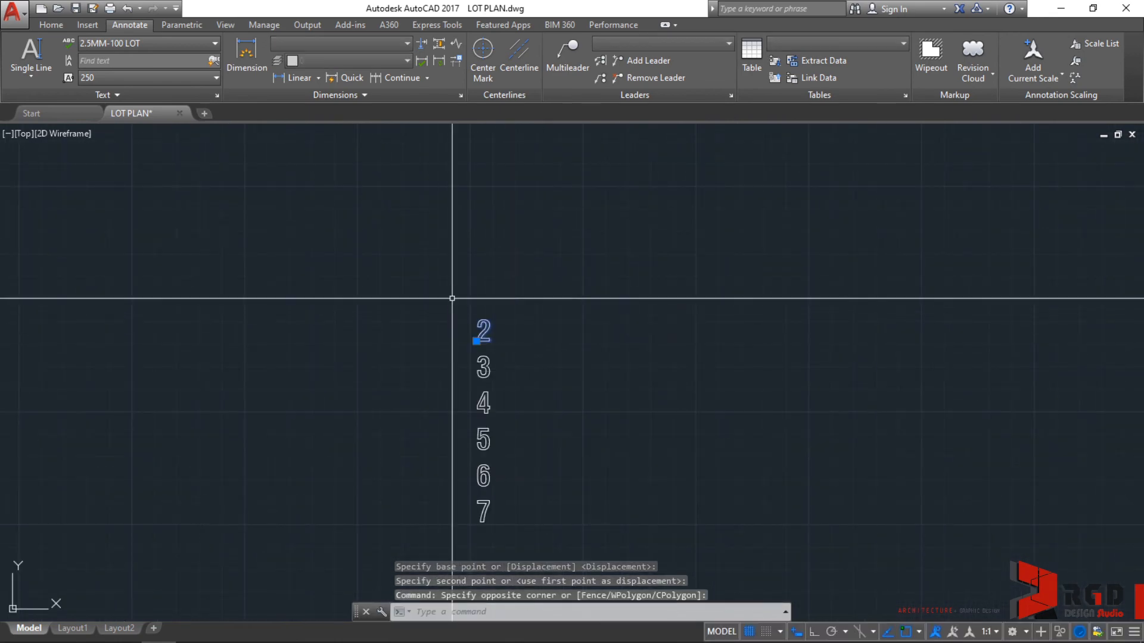
type("M")
key("Return")
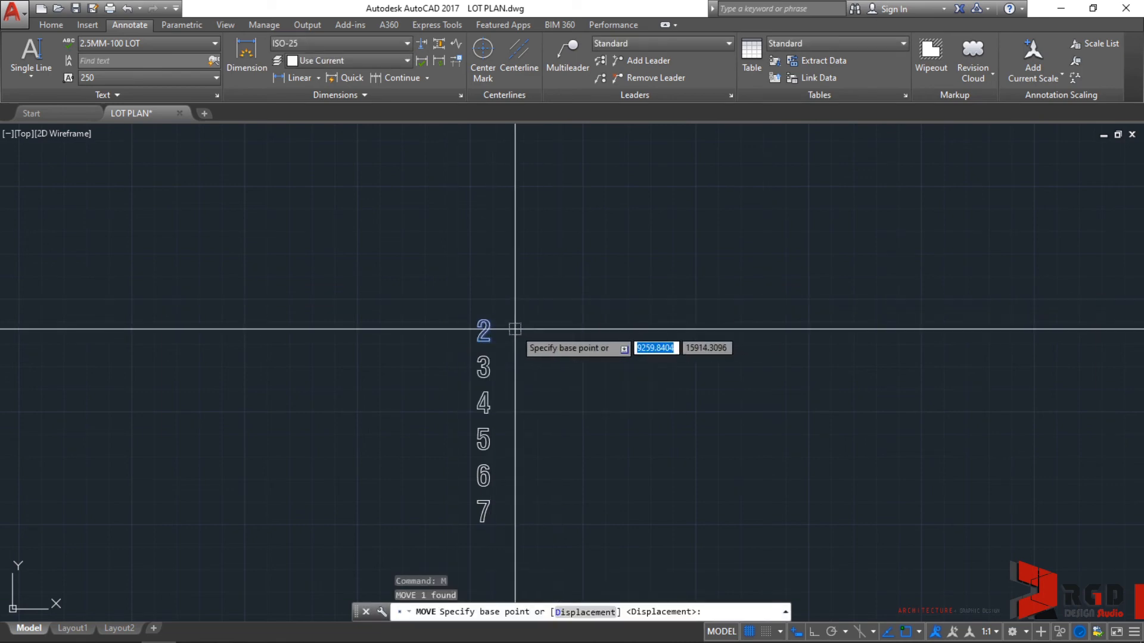
left_click(484, 328)
scroll(676, 370, "down", 5)
middle_click_drag(746, 448, 434, 367)
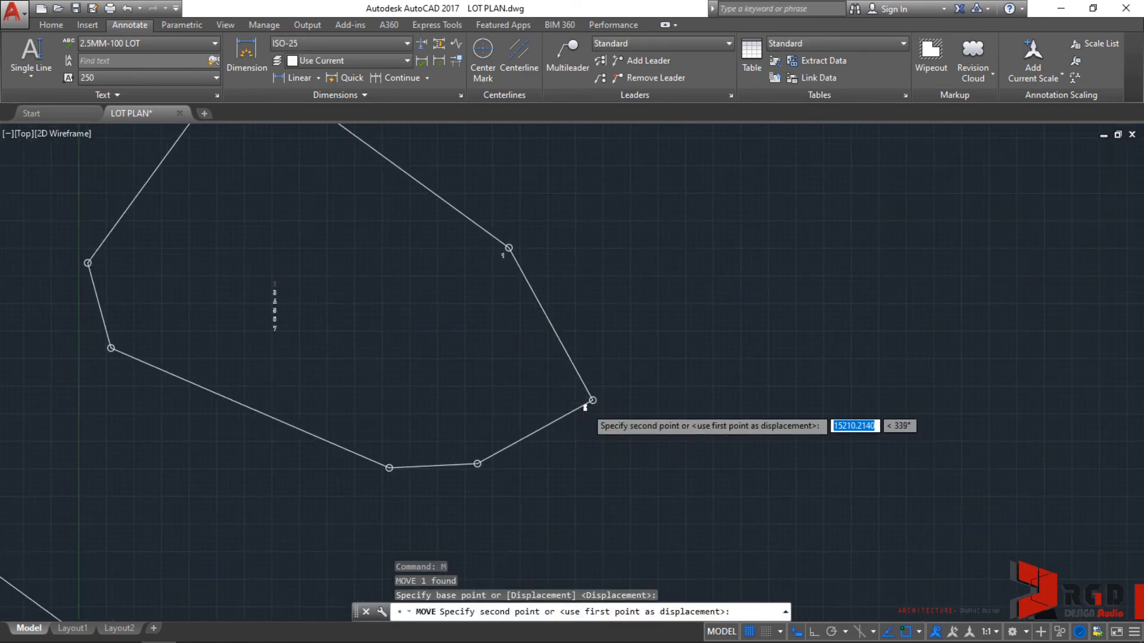
scroll(588, 396, "up", 5)
scroll(653, 393, "up", 4)
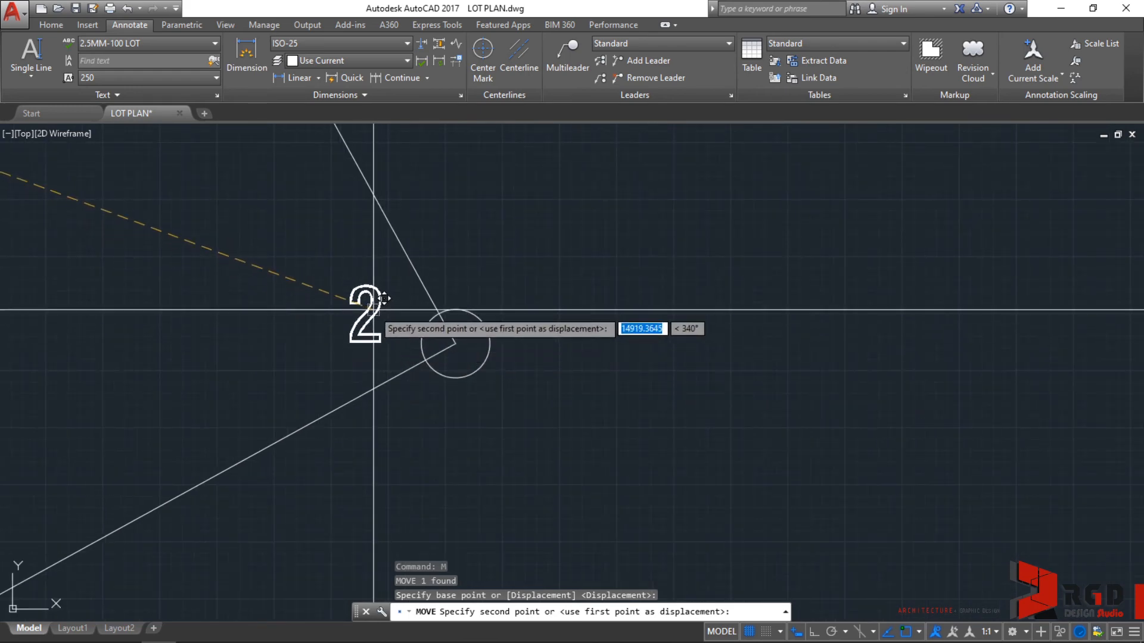
left_click(374, 310)
Move the number 3 just above the circle at the right end of the lot's short bottom edge
scroll(280, 364, "down", 4)
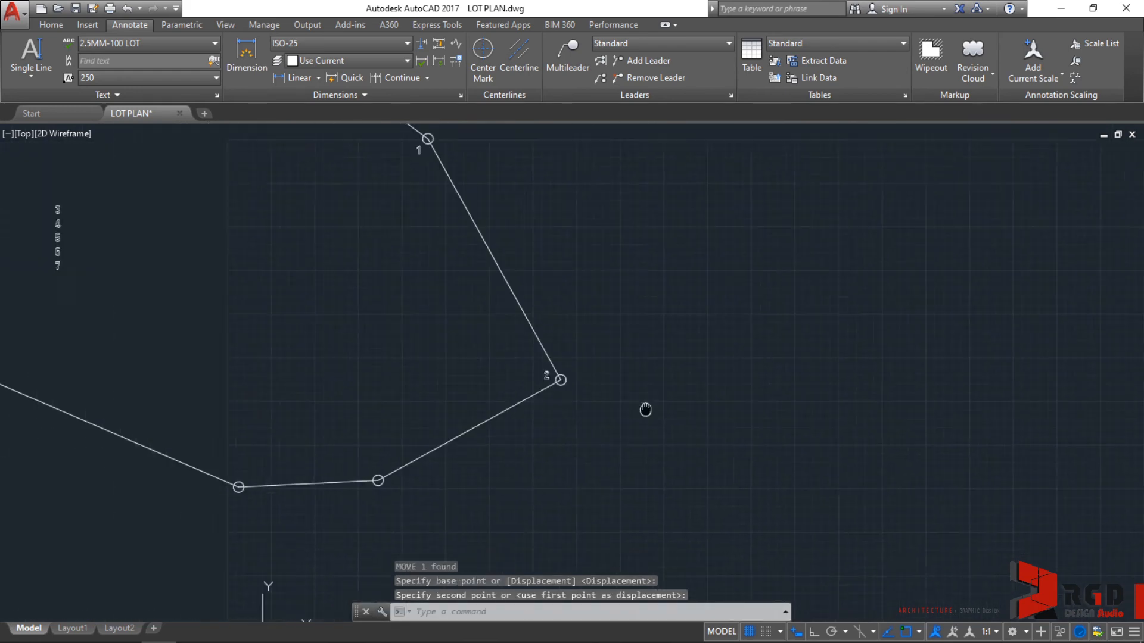
middle_click_drag(646, 410, 895, 451)
middle_click_drag(411, 303, 467, 391)
scroll(352, 324, "up", 6)
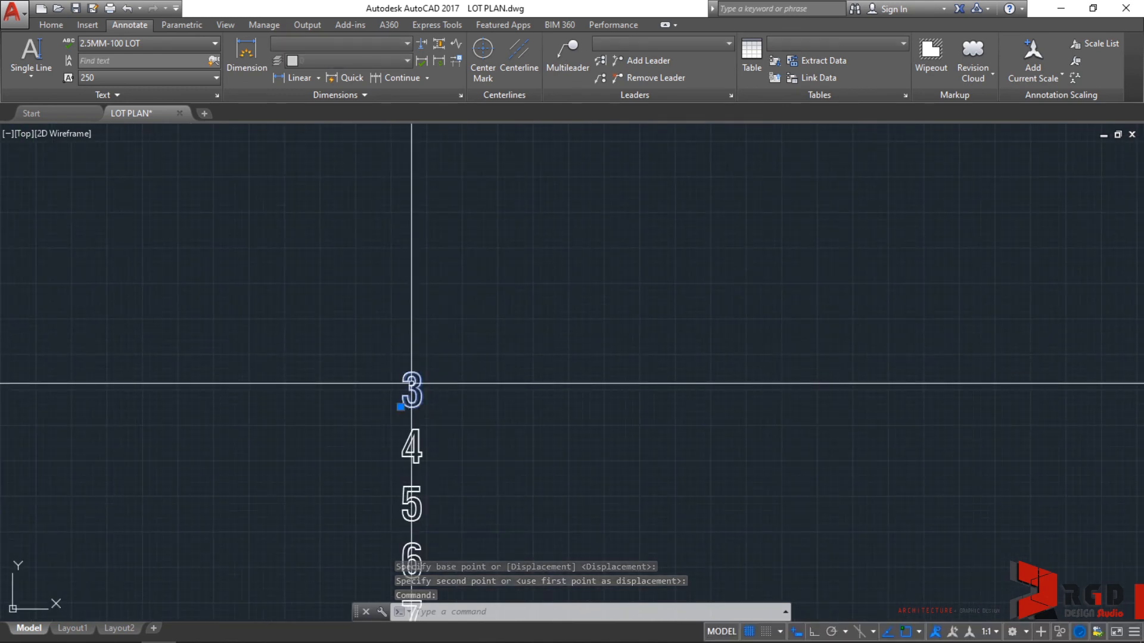
type("m")
key("Return")
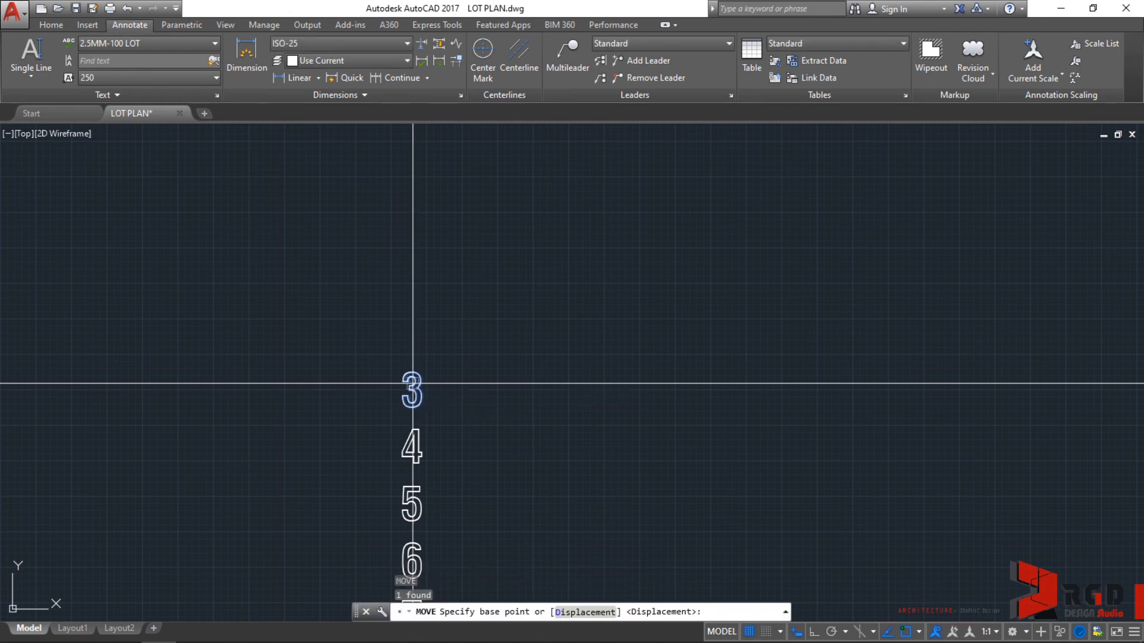
left_click(411, 386)
scroll(542, 414, "down", 6)
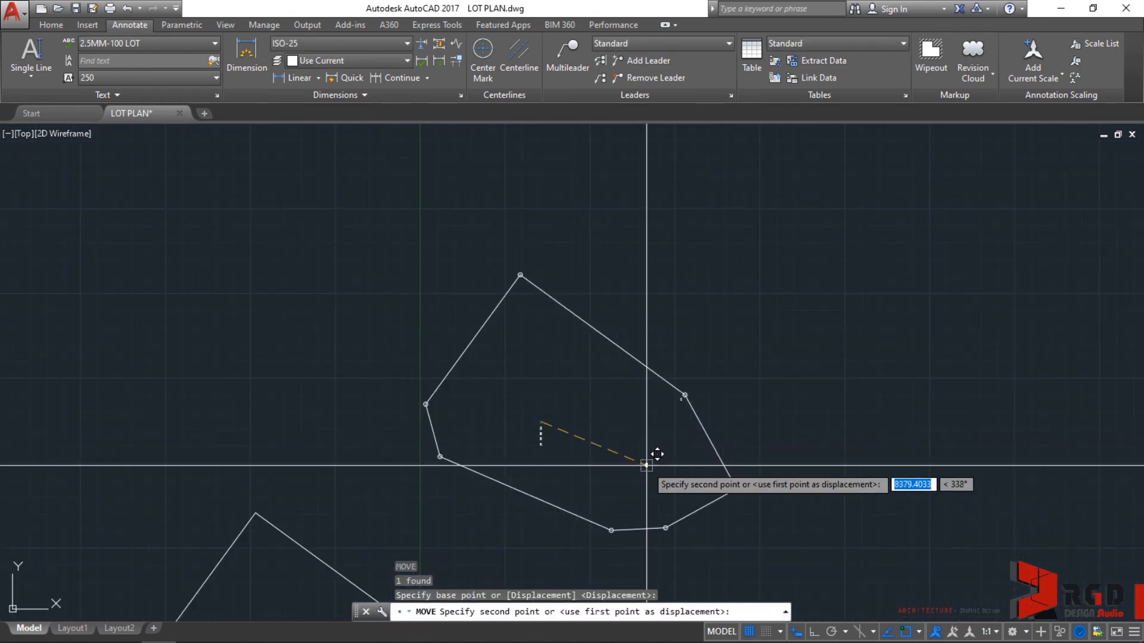
middle_click_drag(646, 466, 446, 318)
scroll(464, 365, "up", 4)
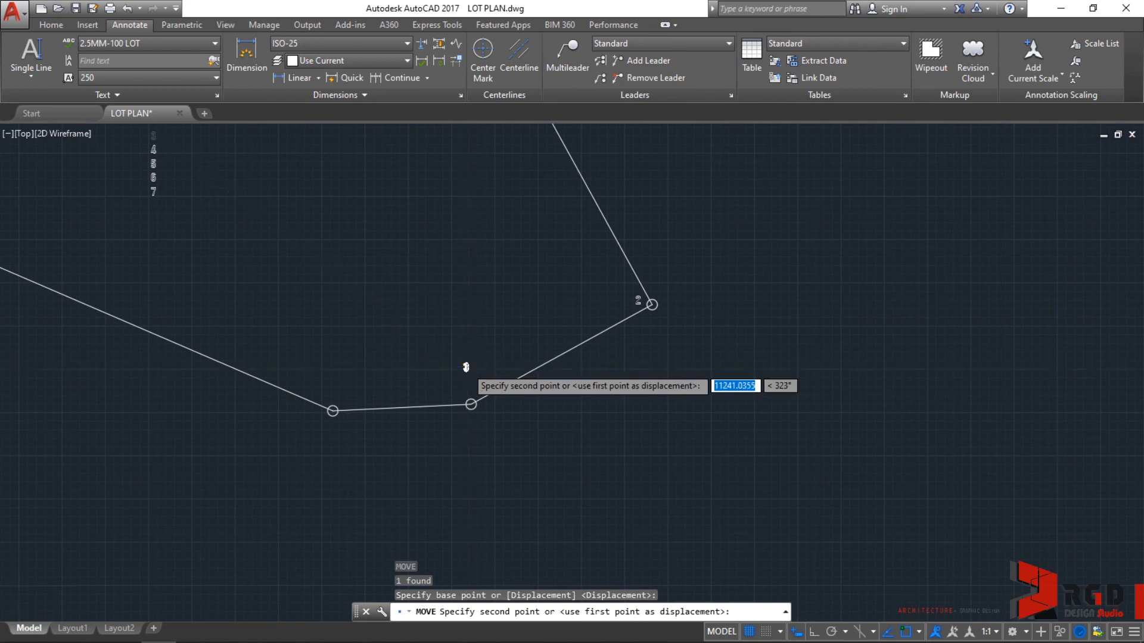
scroll(471, 382, "up", 6)
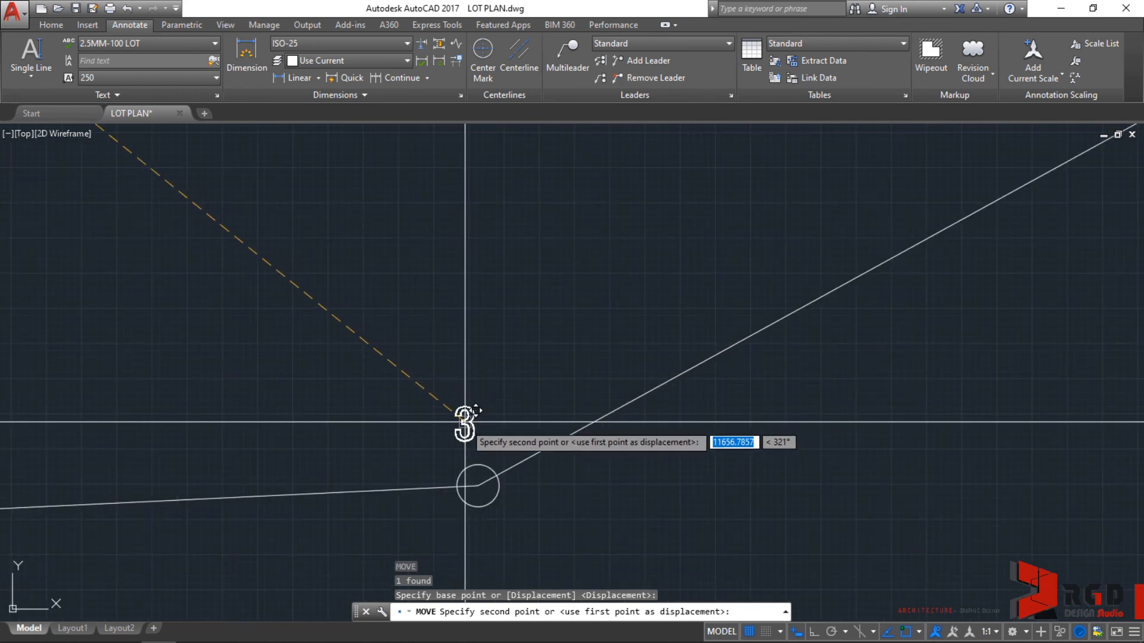
left_click(470, 421)
Move the number 4 just above the circle at the left end of the lot's short bottom edge
scroll(330, 340, "down", 6)
middle_click_drag(330, 339, 632, 492)
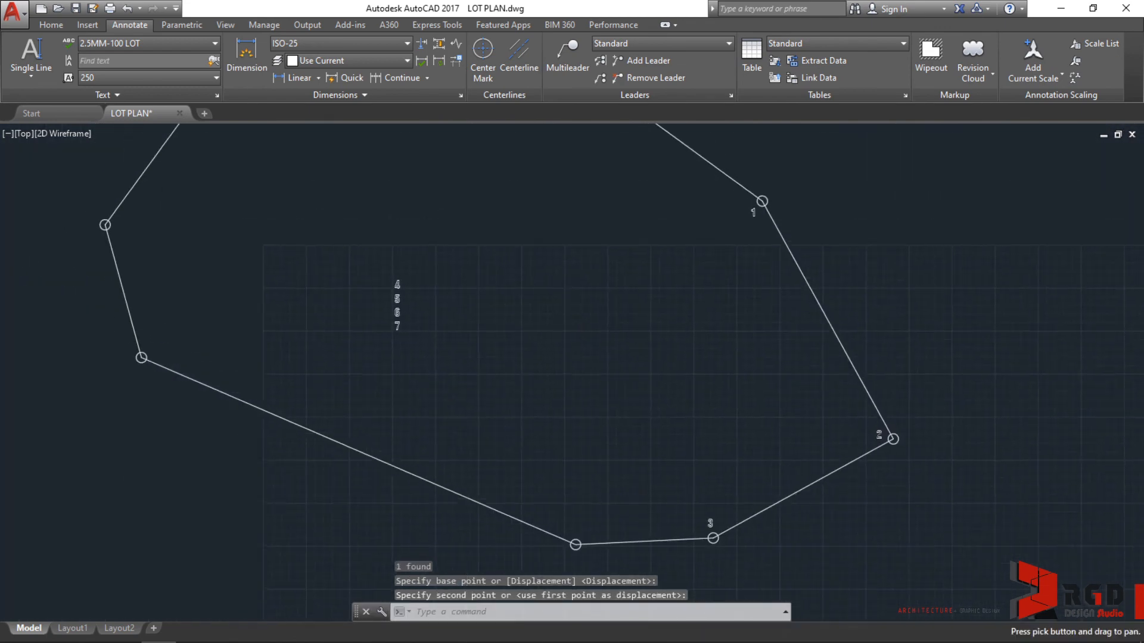
scroll(413, 275, "up", 5)
left_click(381, 331)
left_click(305, 282)
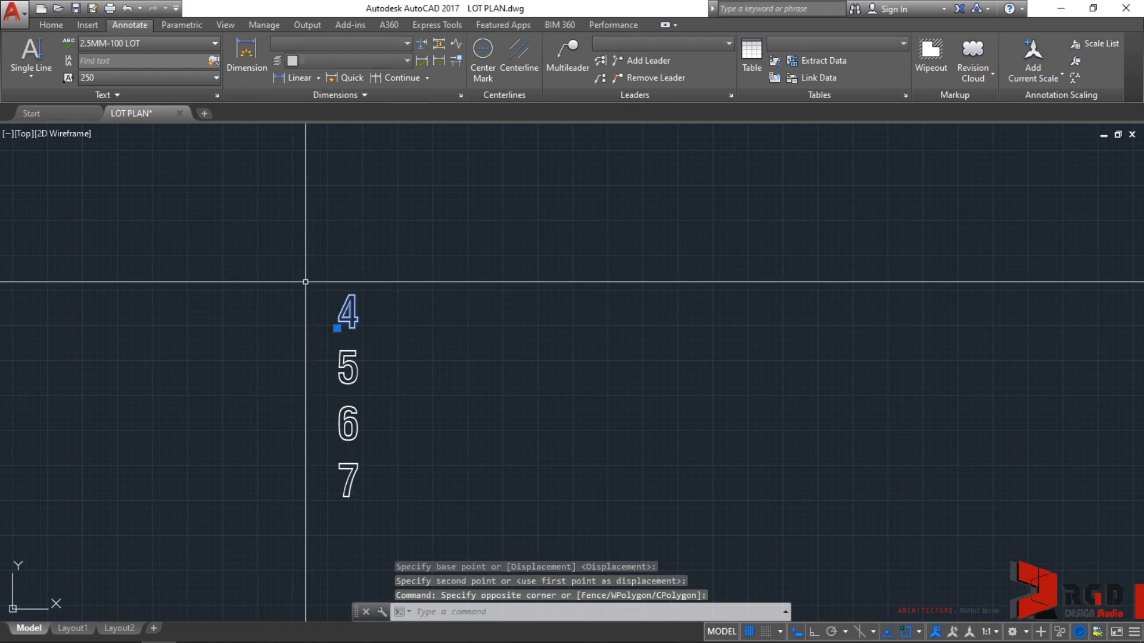
type("m")
key("Return")
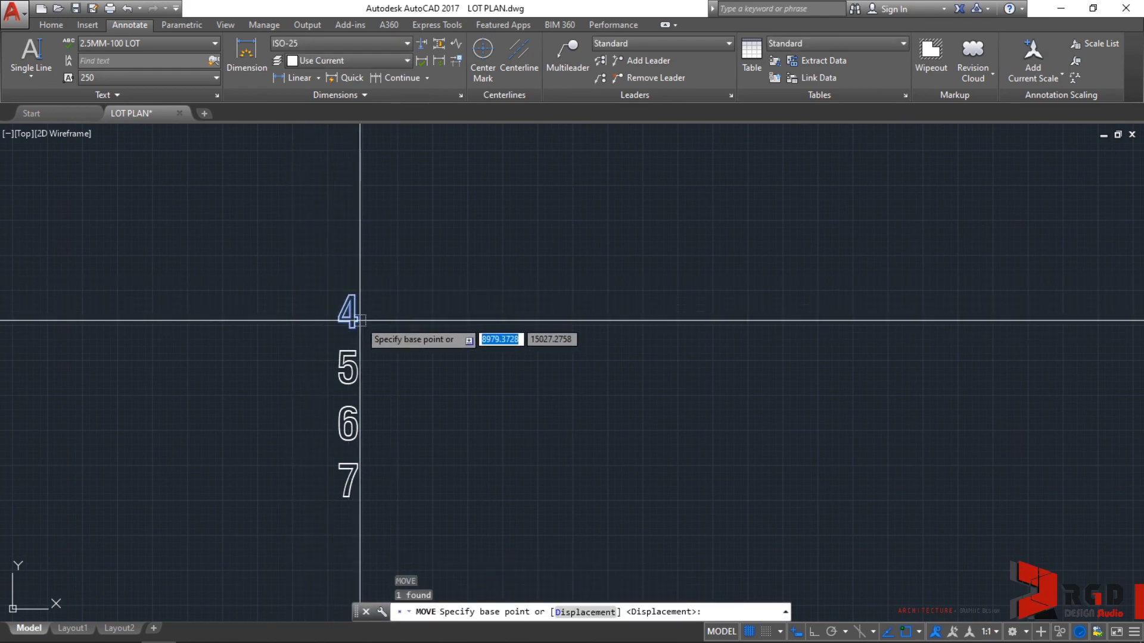
left_click(346, 310)
scroll(446, 342, "down", 6)
middle_click_drag(562, 409, 411, 155)
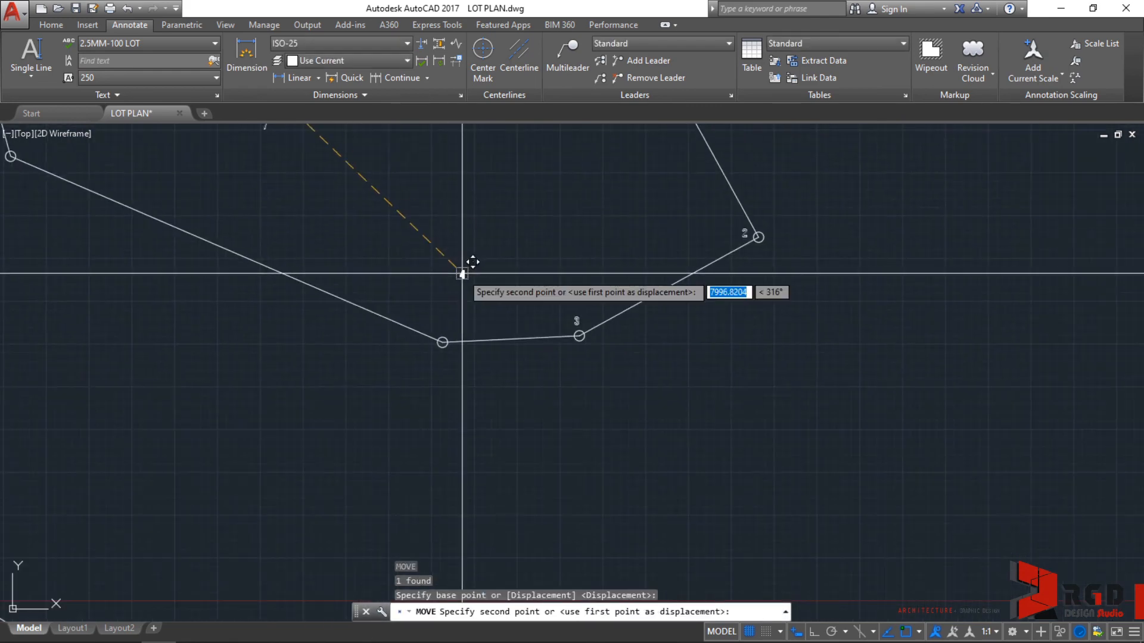
scroll(451, 285, "up", 4)
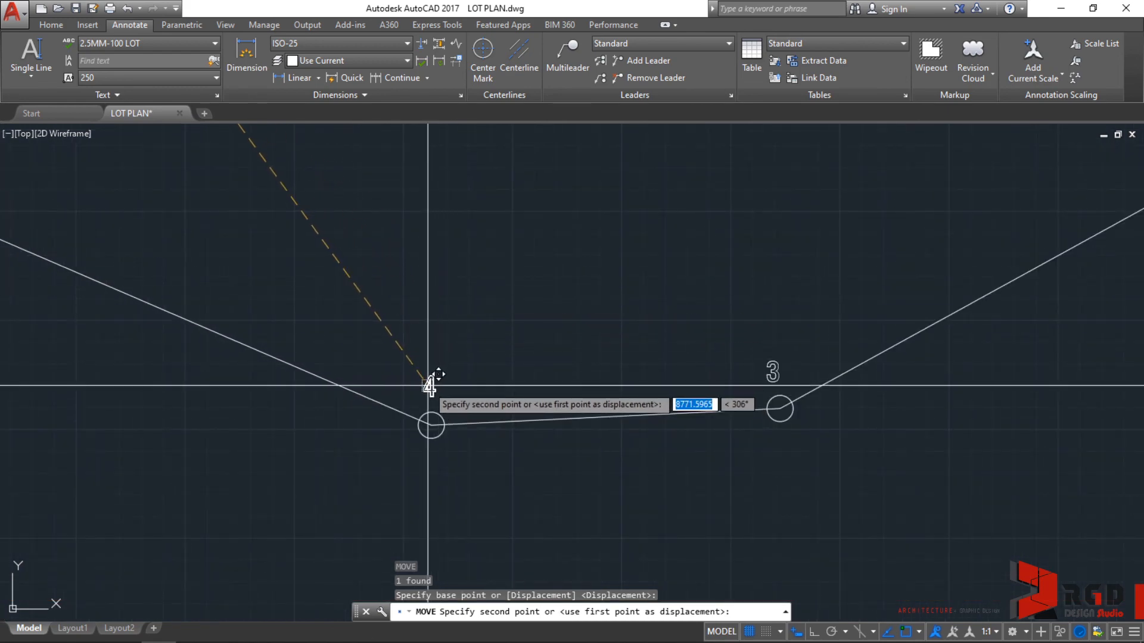
left_click(428, 387)
Move the number 5 inside the lot, just above and right of the circle at its lower-left corner
scroll(335, 265, "down", 2)
middle_click_drag(335, 266, 576, 455)
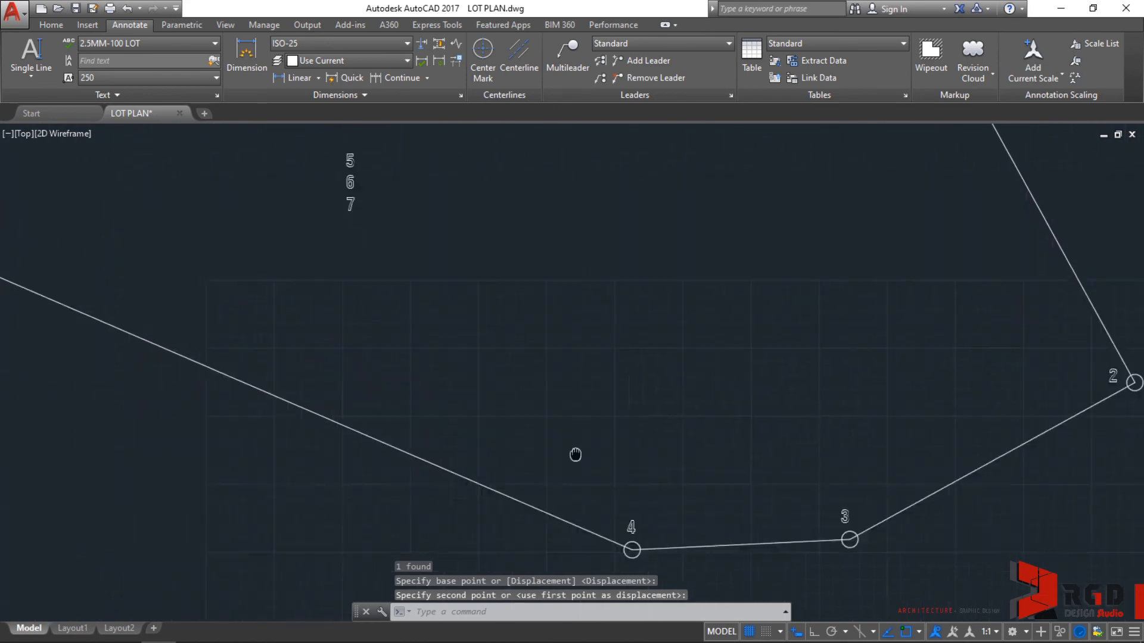
middle_click_drag(486, 333, 565, 450)
scroll(486, 341, "up", 4)
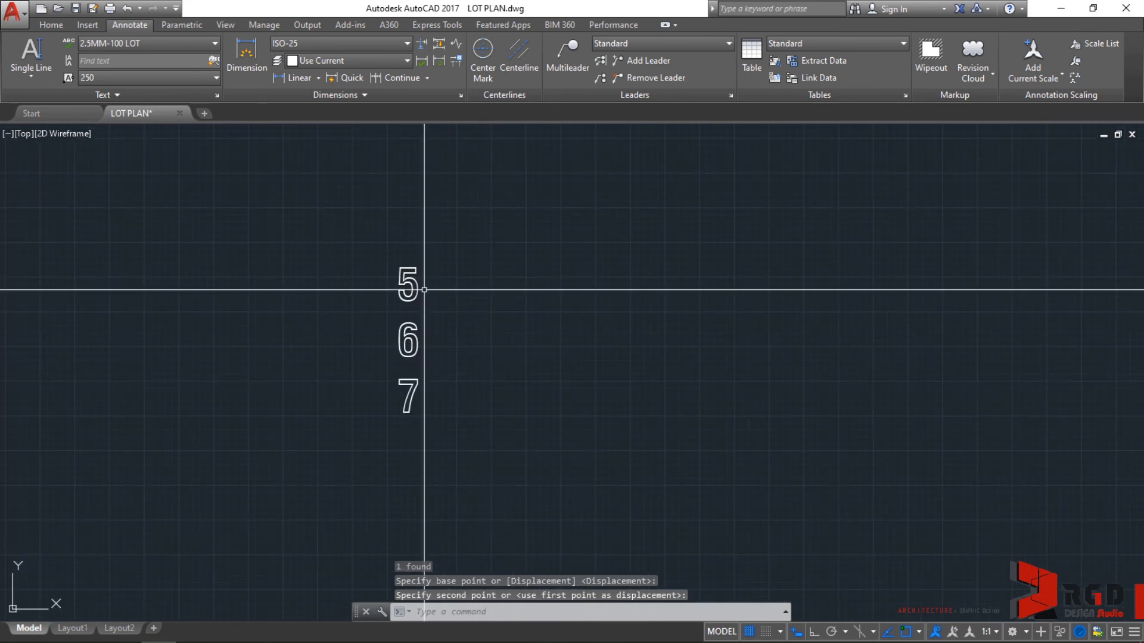
left_click(416, 287)
key("space")
left_click(413, 282)
scroll(208, 318, "up", 6)
left_click(434, 393)
Move the number 6 inside the lot, just right of the circle at its leftmost corner
scroll(435, 394, "down", 5)
left_click(755, 365)
key("space")
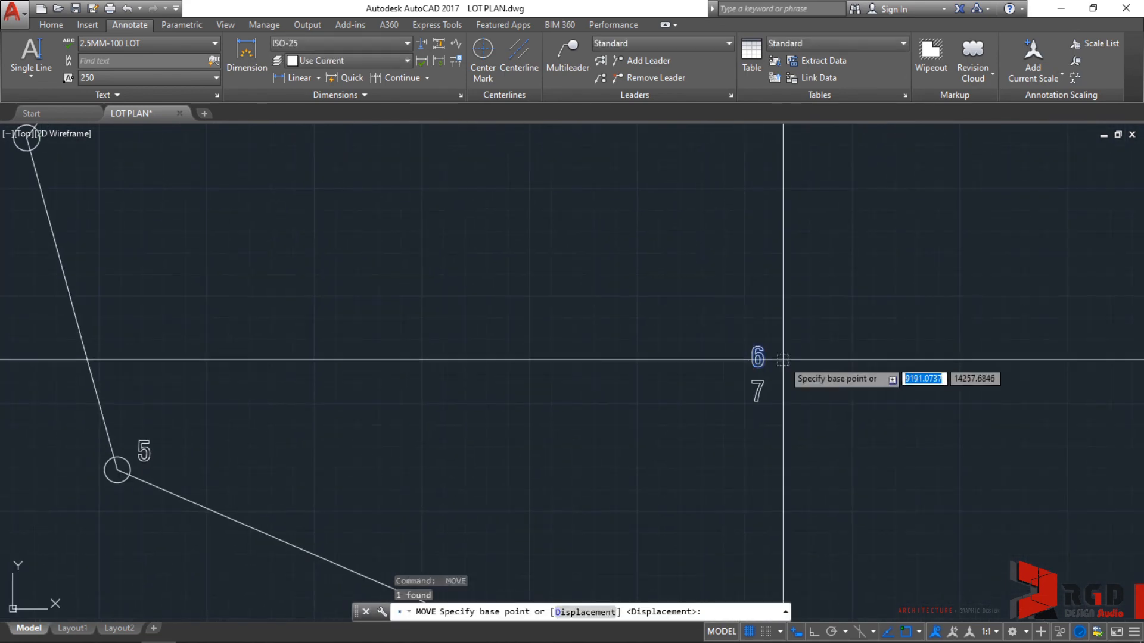
left_click(783, 359)
middle_click_drag(84, 139, 473, 327)
scroll(472, 327, "up", 2)
left_click(472, 326)
Move the number 7 inside the lot, just below the circle at its topmost corner
scroll(544, 337, "down", 4)
middle_click_drag(894, 477, 655, 446)
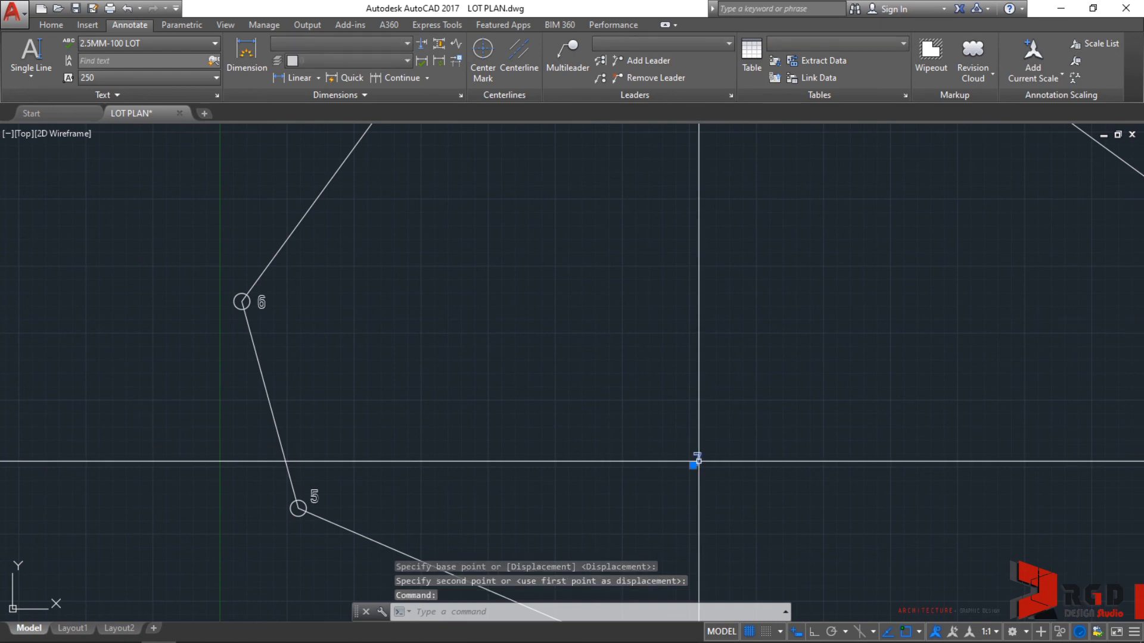
key("space")
left_click(698, 459)
scroll(715, 442, "down", 3)
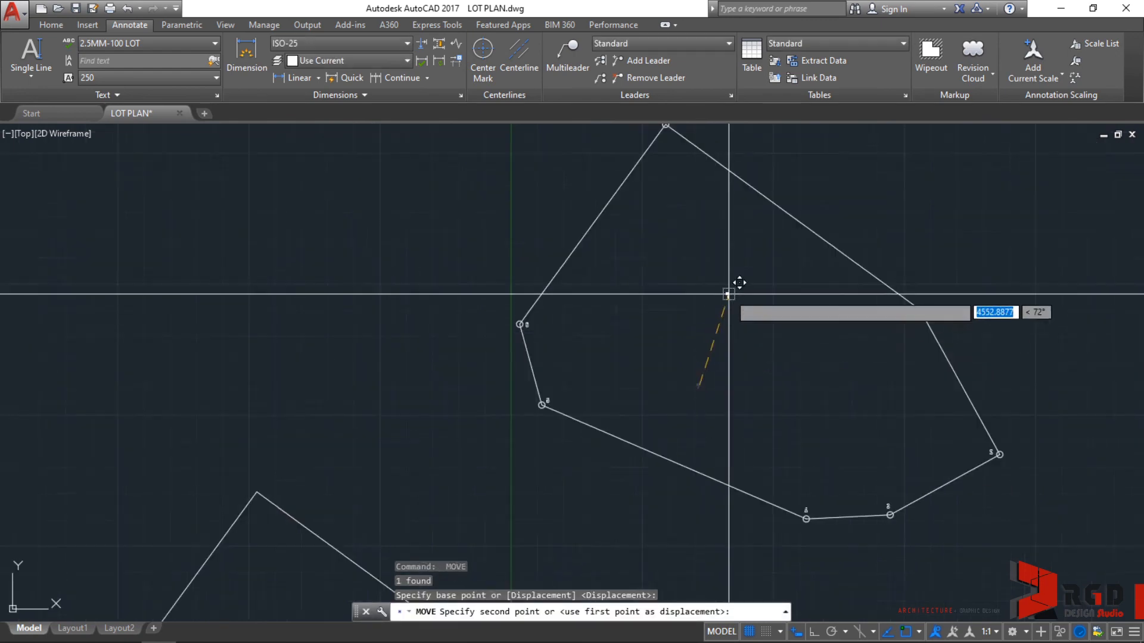
middle_click_drag(738, 286, 712, 449)
scroll(646, 312, "up", 6)
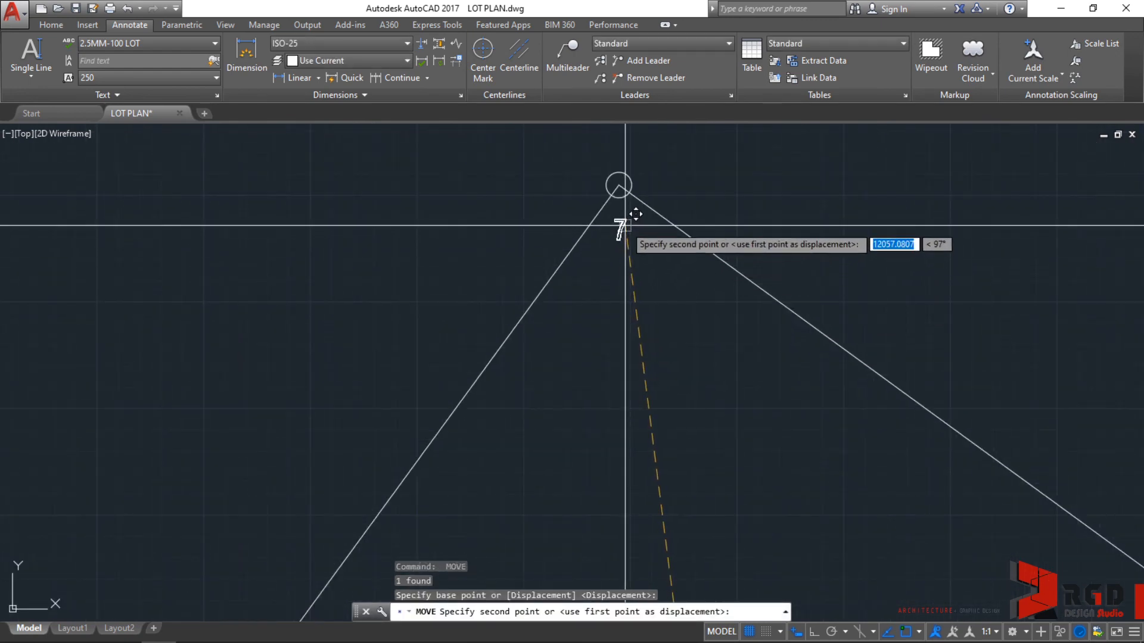
left_click(625, 220)
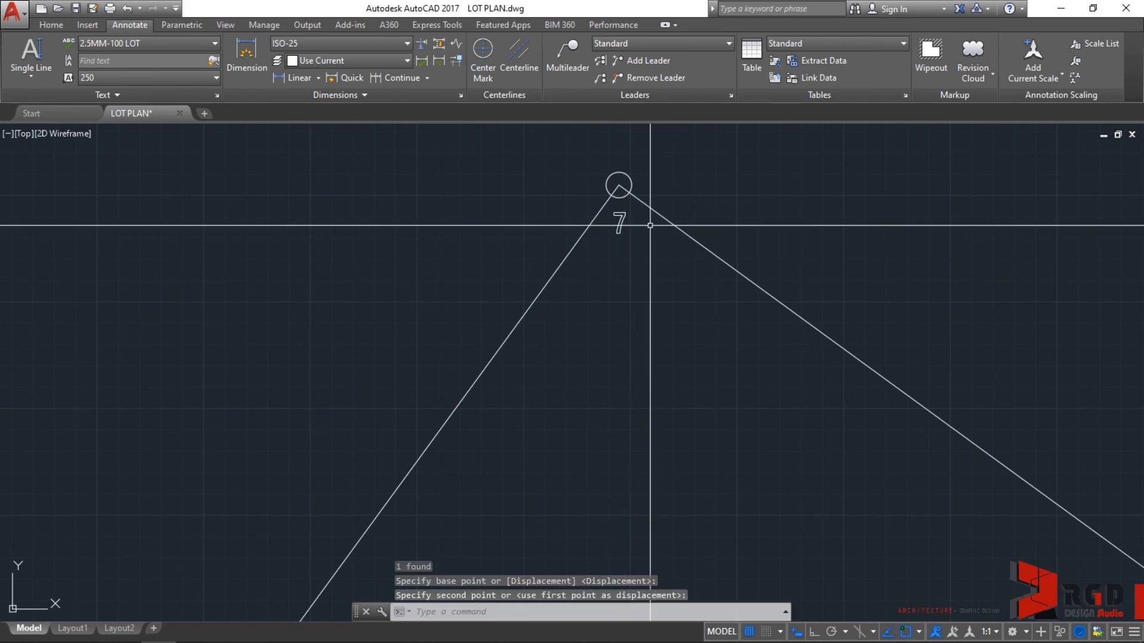